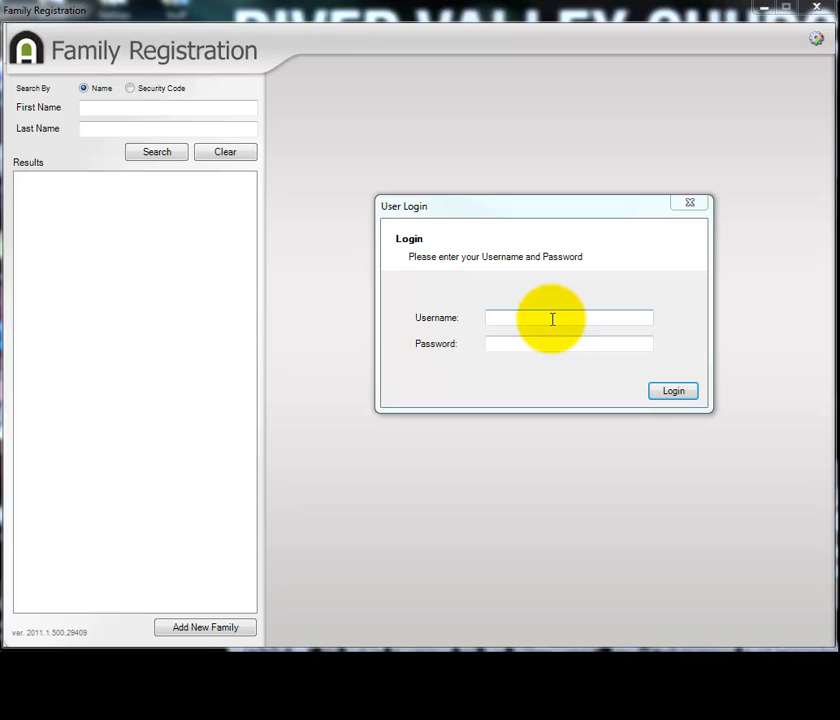
# Log in with the username famreg and the account password, and choose to flag new people as first-time visitors.
pyautogui.click(552, 319)
pyautogui.write('famreg')
pyautogui.press('Tab')
pyautogui.write('••••••')
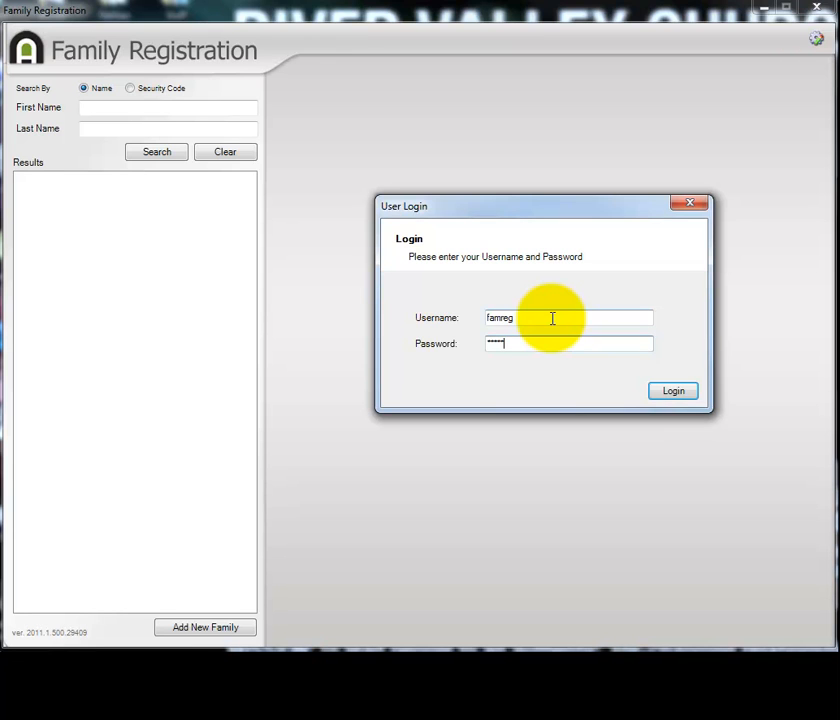
pyautogui.write('•')
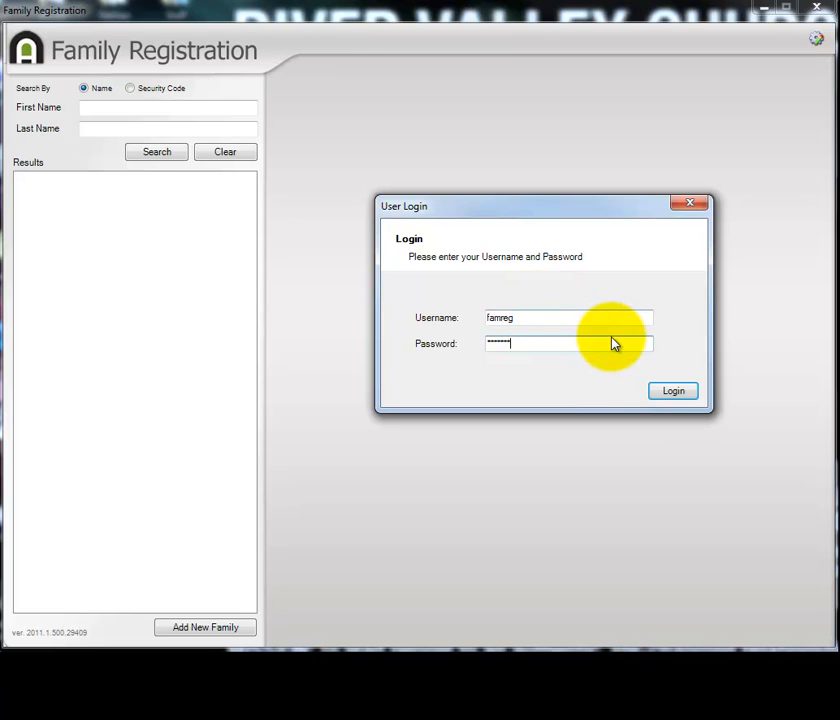
pyautogui.click(688, 391)
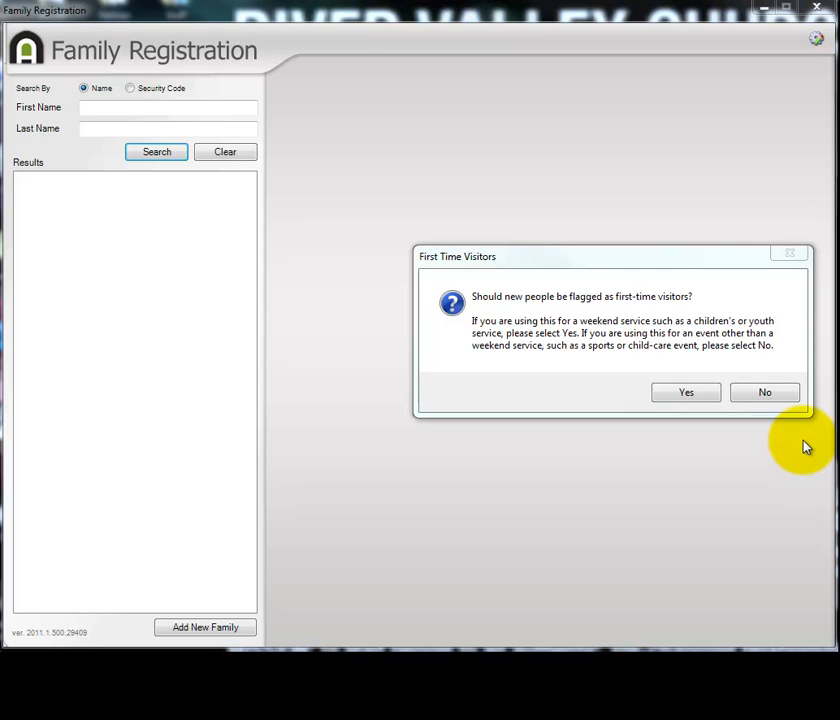
pyautogui.click(690, 393)
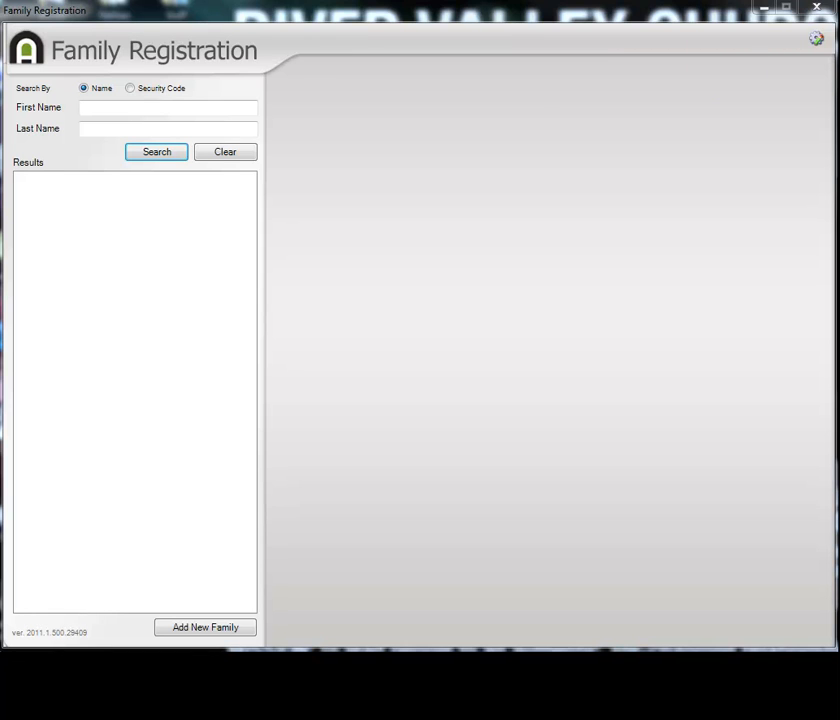
# Enter the family member's full first and last name as the name search criteria.
pyautogui.click(207, 110)
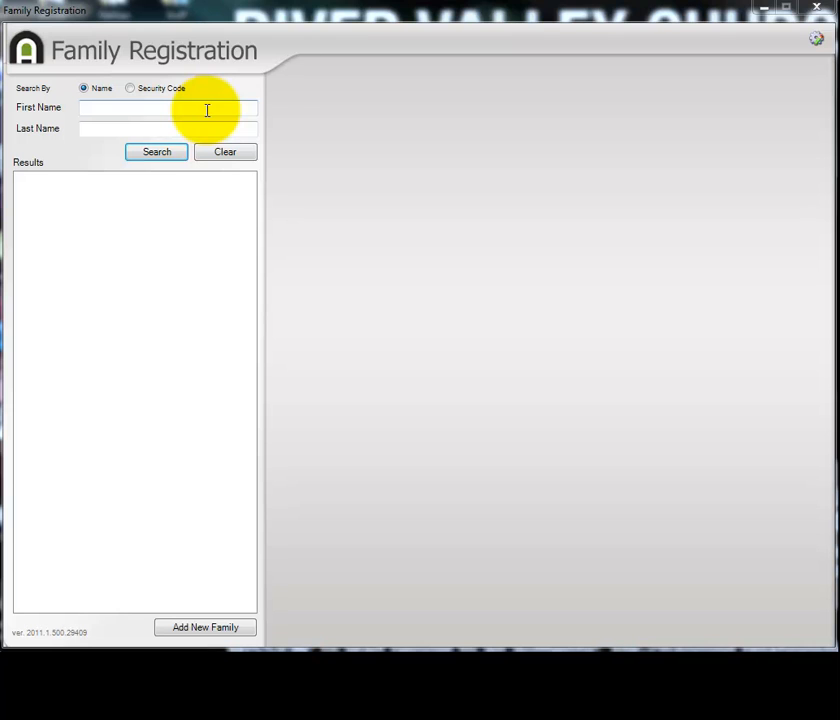
pyautogui.click(207, 110)
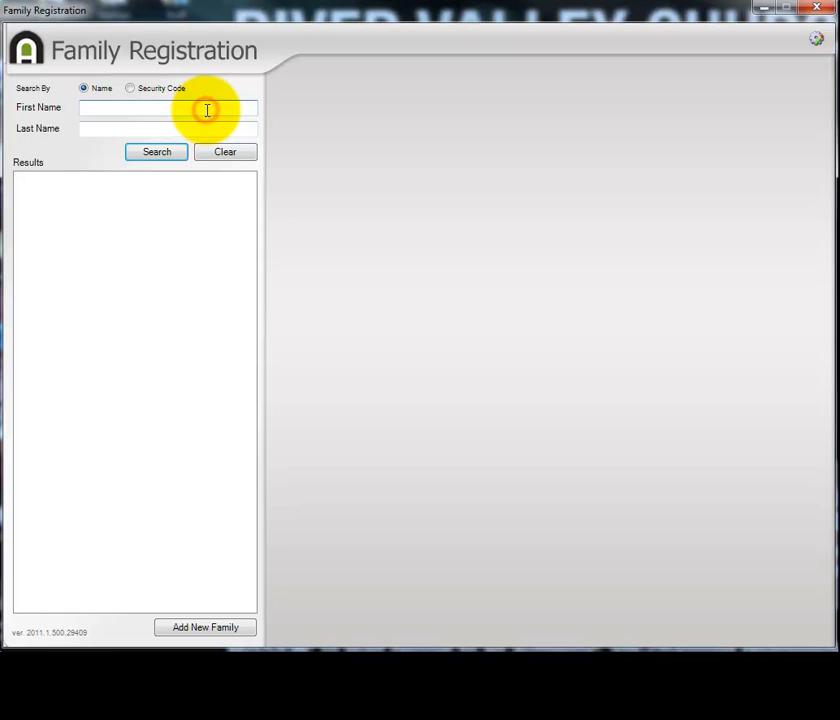
pyautogui.press('Tab')
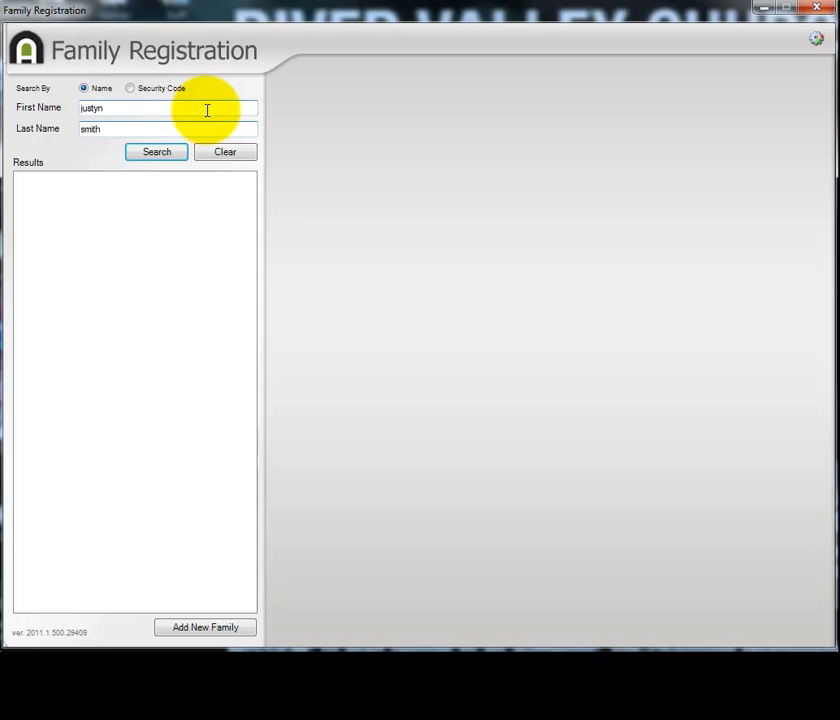
# Shorten the first name to four letters and the last name to three, search, and open the matching family's record.
pyautogui.click(124, 107)
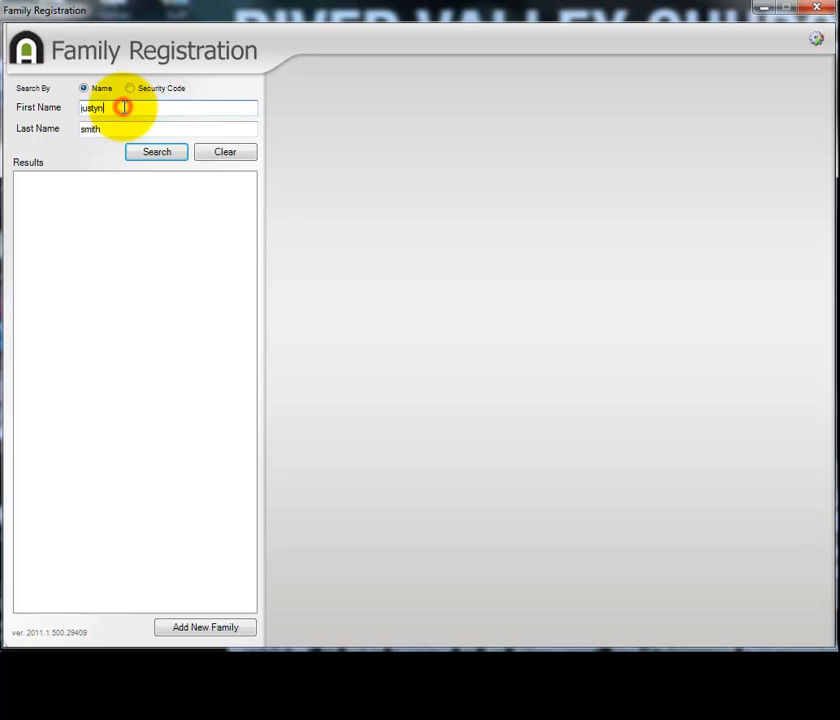
pyautogui.press('BackSpace')
pyautogui.press('BackSpace')
pyautogui.click(127, 129)
pyautogui.press('BackSpace')
pyautogui.press('BackSpace')
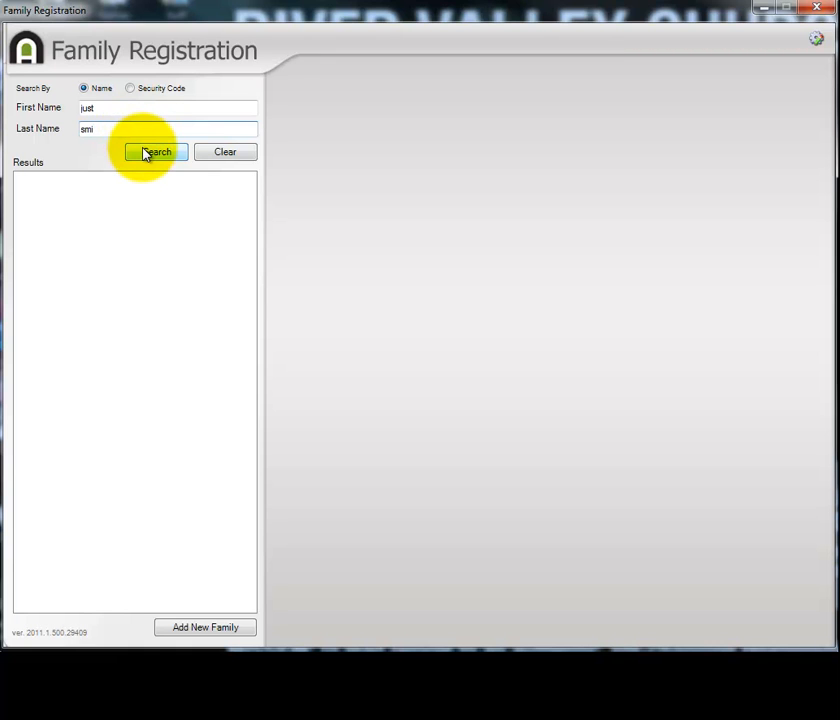
pyautogui.click(143, 153)
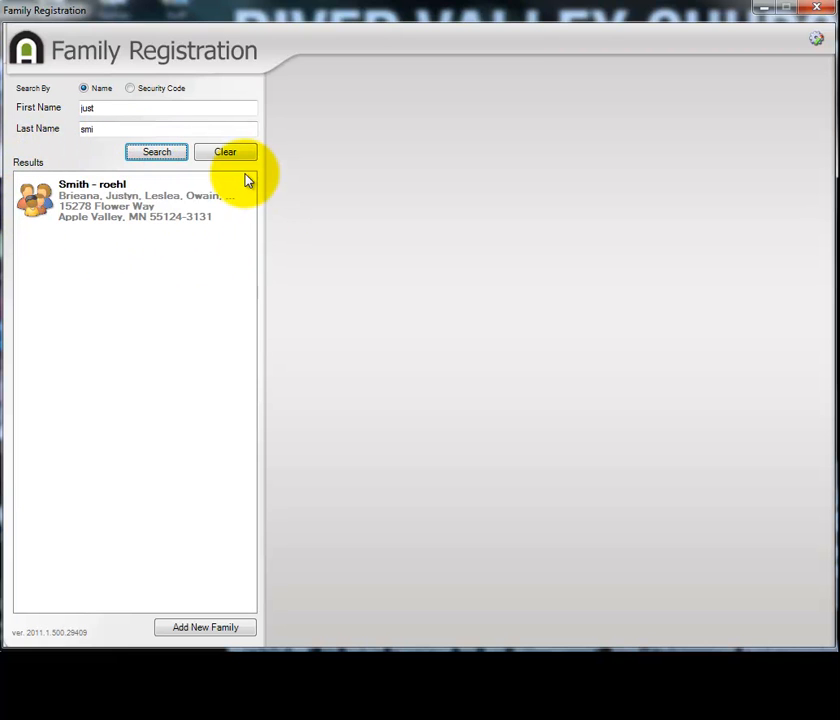
pyautogui.click(110, 205)
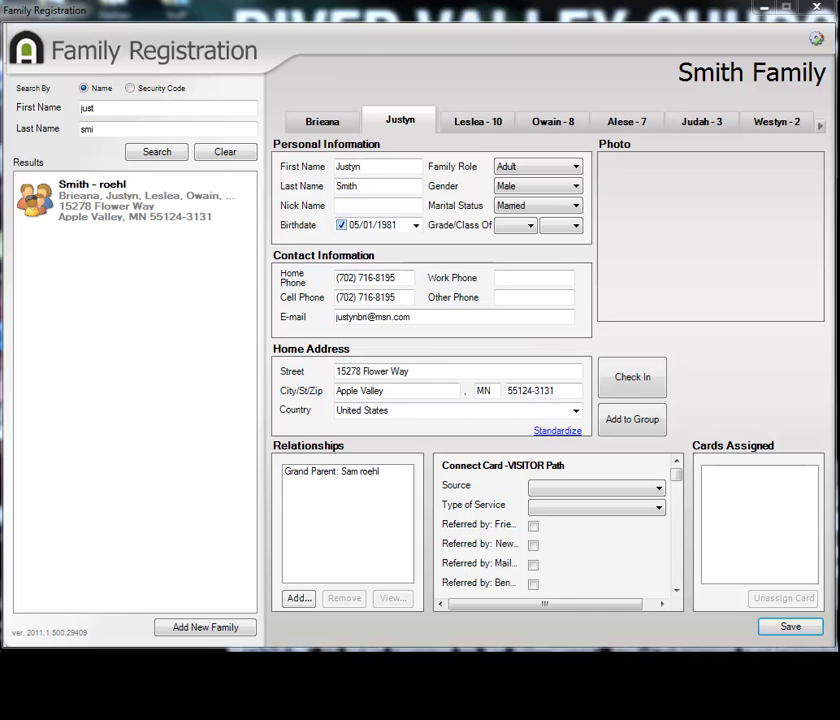
# Start a new family and enter the first and last names of the two adults.
pyautogui.click(230, 630)
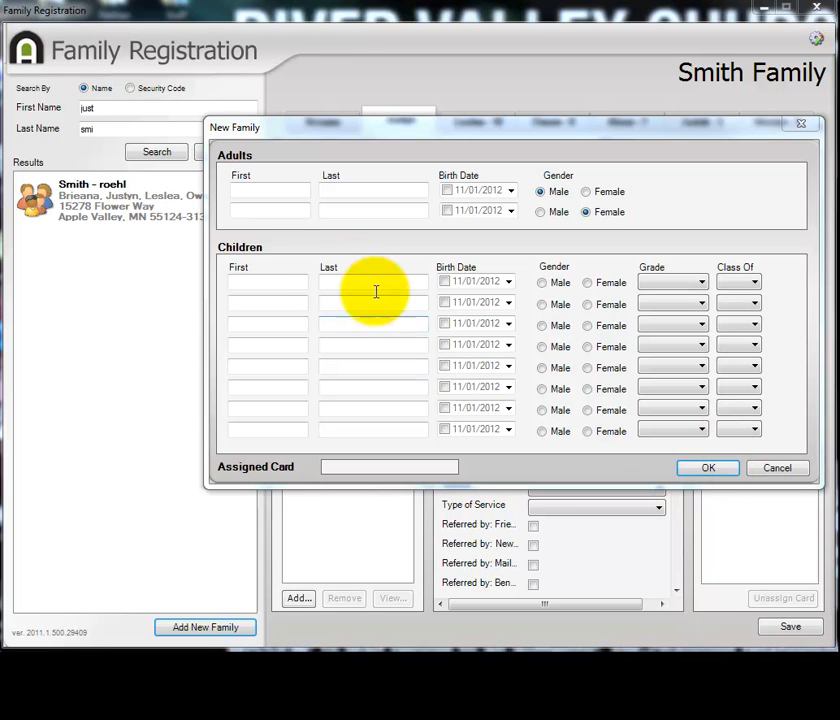
pyautogui.click(293, 192)
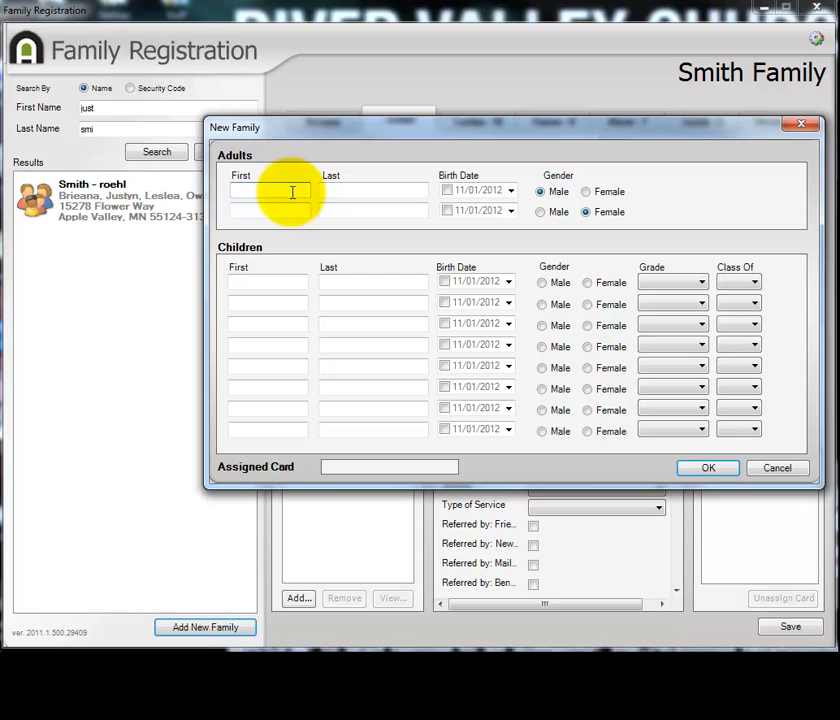
pyautogui.write('Jon')
pyautogui.press('Tab')
pyautogui.write('Doe')
pyautogui.click(281, 210)
pyautogui.write('Janel')
pyautogui.press('Tab')
pyautogui.press('End')
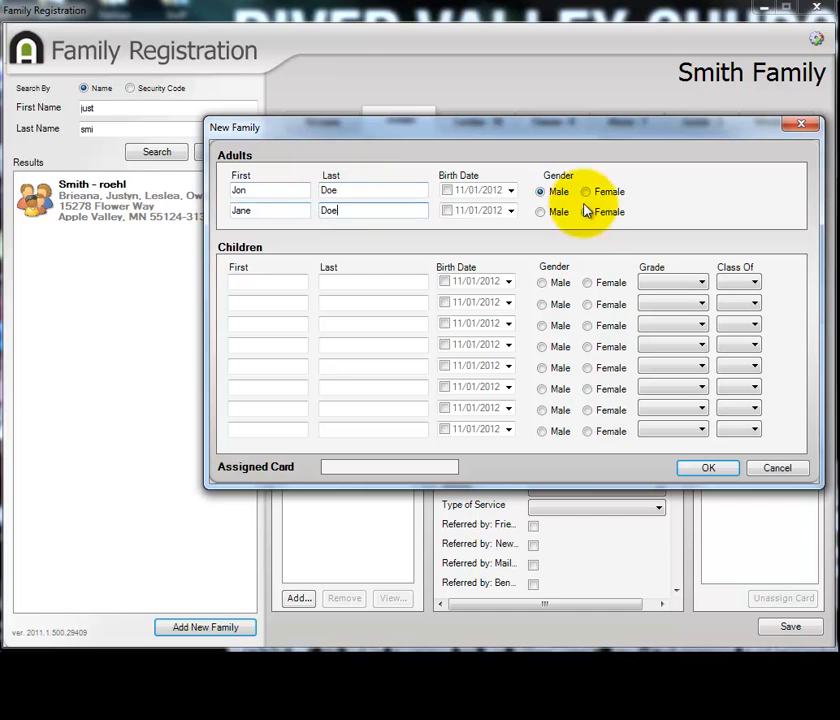
# Enable the birth dates of both adults and enter the first adult's date of birth.
pyautogui.click(446, 190)
pyautogui.click(446, 210)
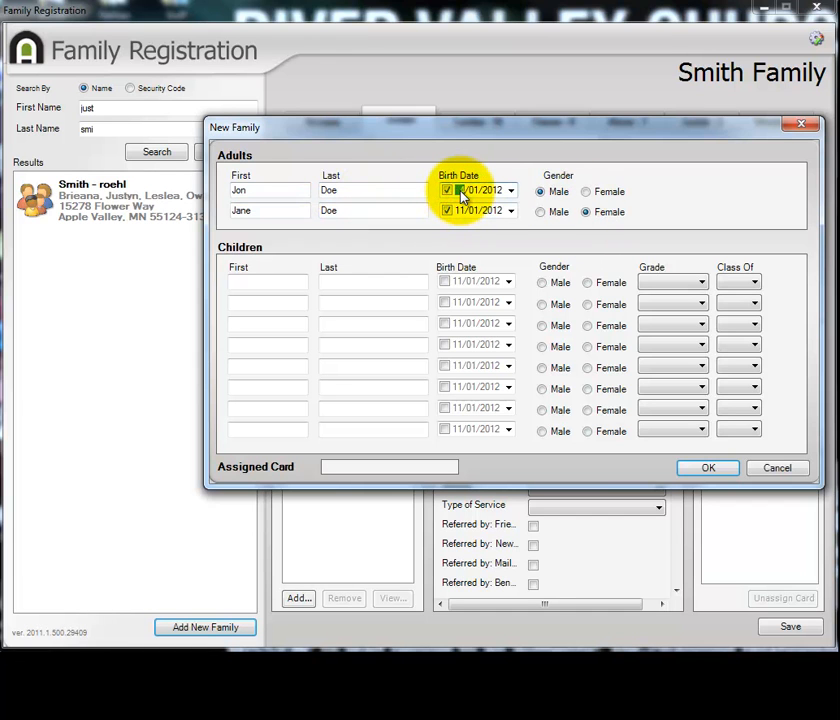
pyautogui.write('04')
pyautogui.press('Tab')
pyautogui.click(475, 191)
pyautogui.write('07')
pyautogui.press('Tab')
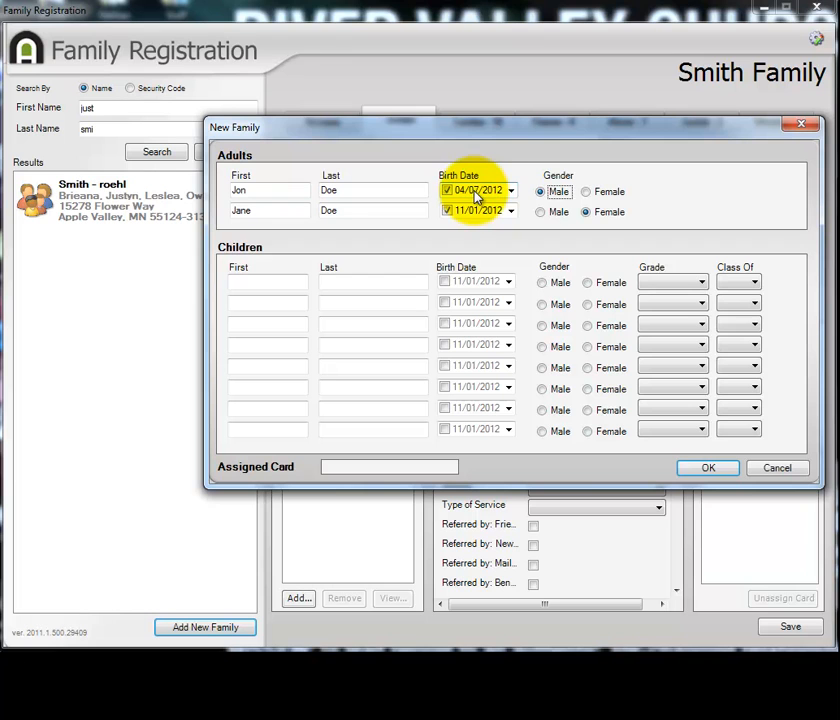
pyautogui.click(490, 191)
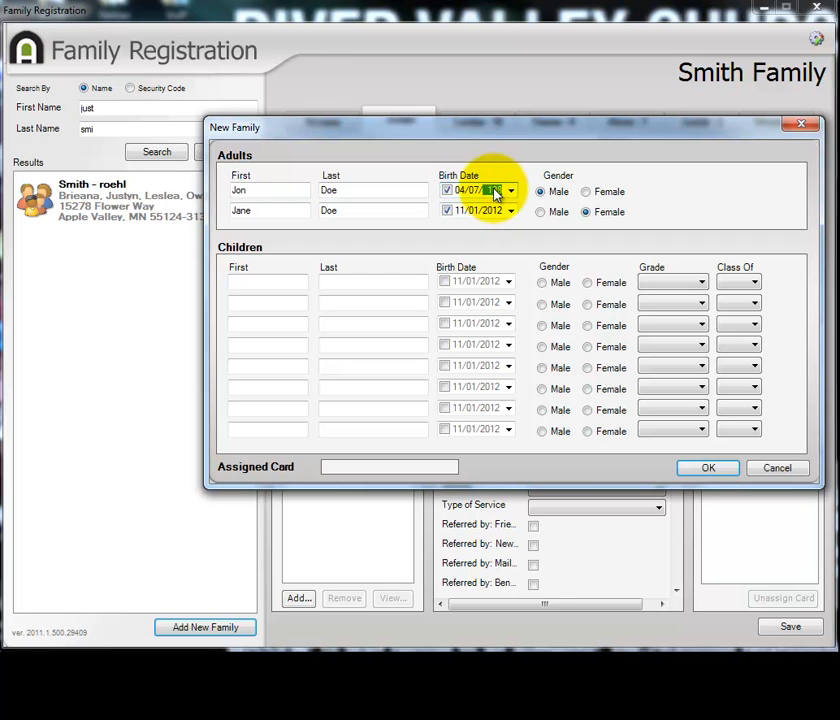
pyautogui.write('1988')
# Enter the second adult's date of birth.
pyautogui.click(466, 211)
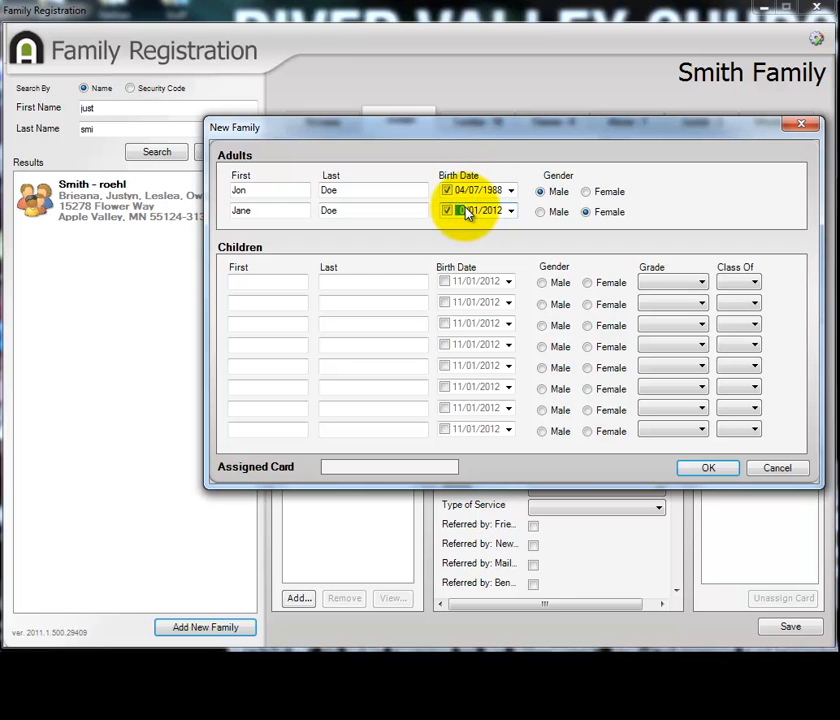
pyautogui.write('0407')
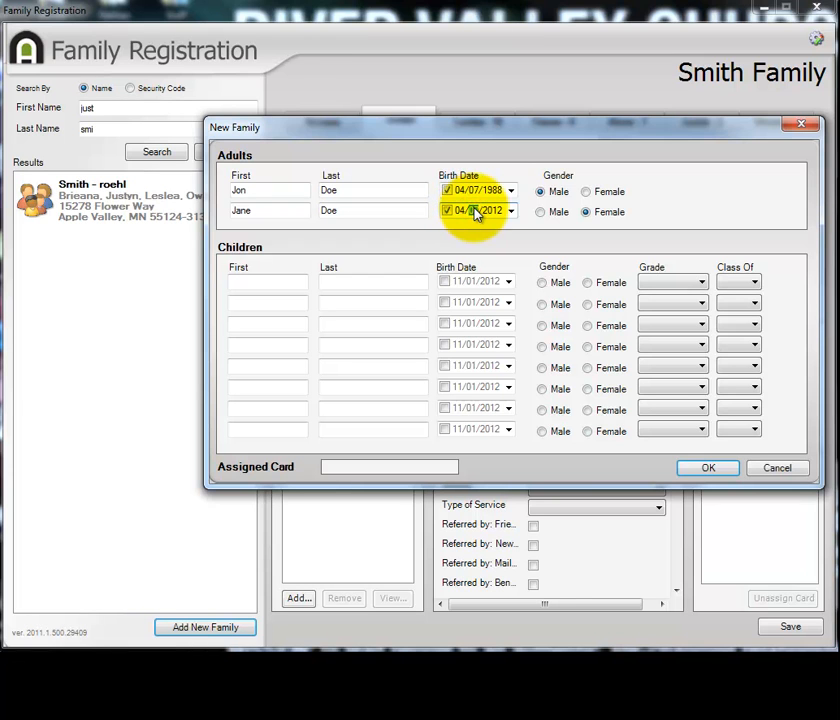
pyautogui.click(495, 211)
pyautogui.write('19')
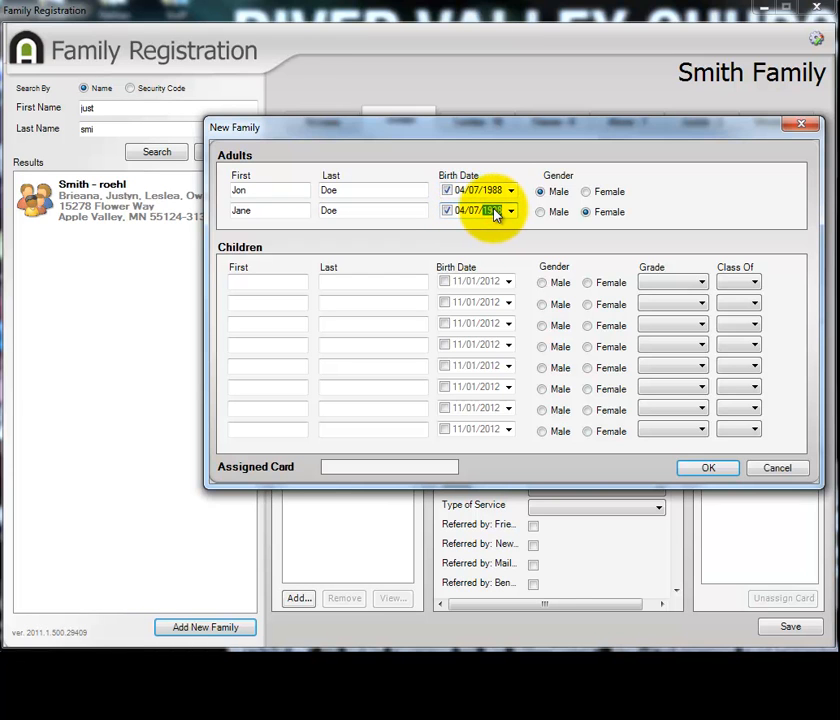
pyautogui.write('88')
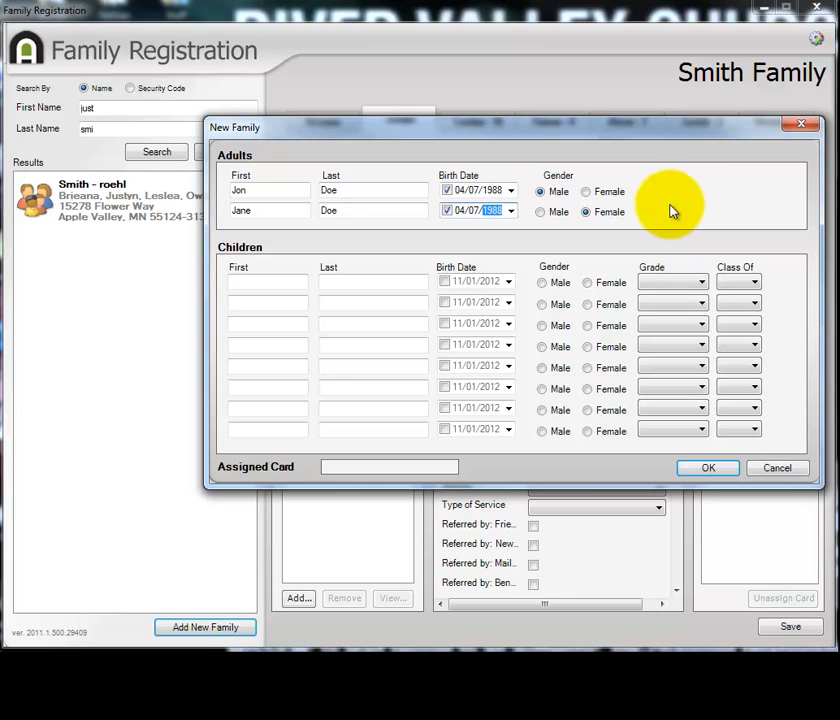
# Enter the first and last names of two children in the first two child rows.
pyautogui.click(299, 286)
pyautogui.write('Johnny')
pyautogui.press('Tab')
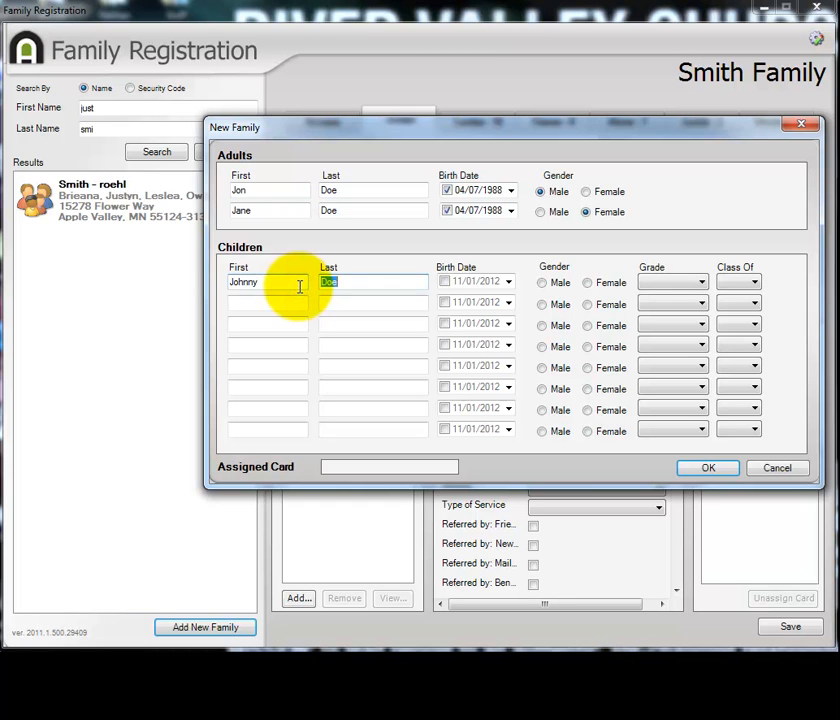
pyautogui.click(289, 305)
pyautogui.write('J')
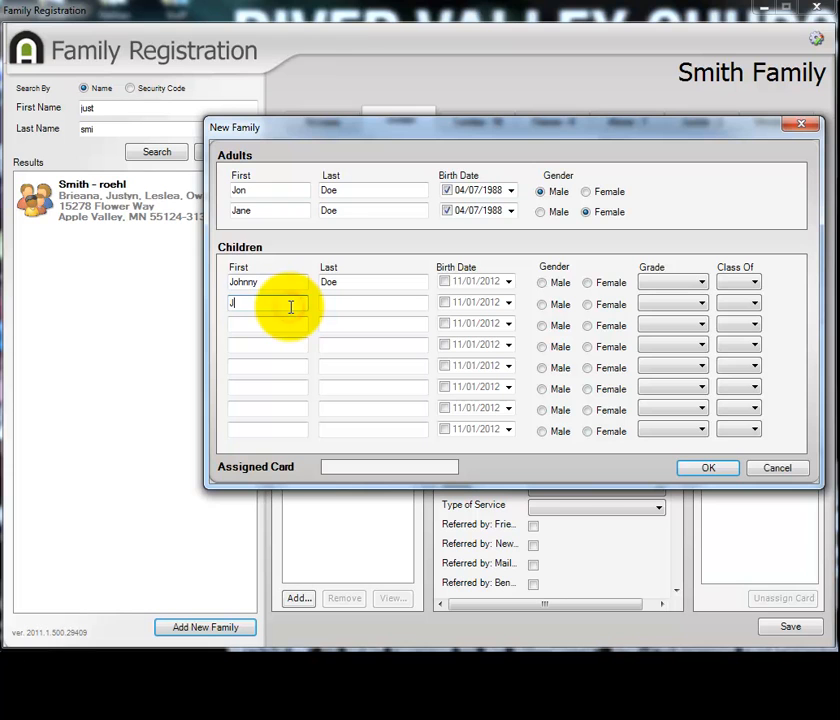
pyautogui.write('aney')
pyautogui.press('Tab')
pyautogui.write('D')
pyautogui.press('BackSpace')
pyautogui.write('Doe')
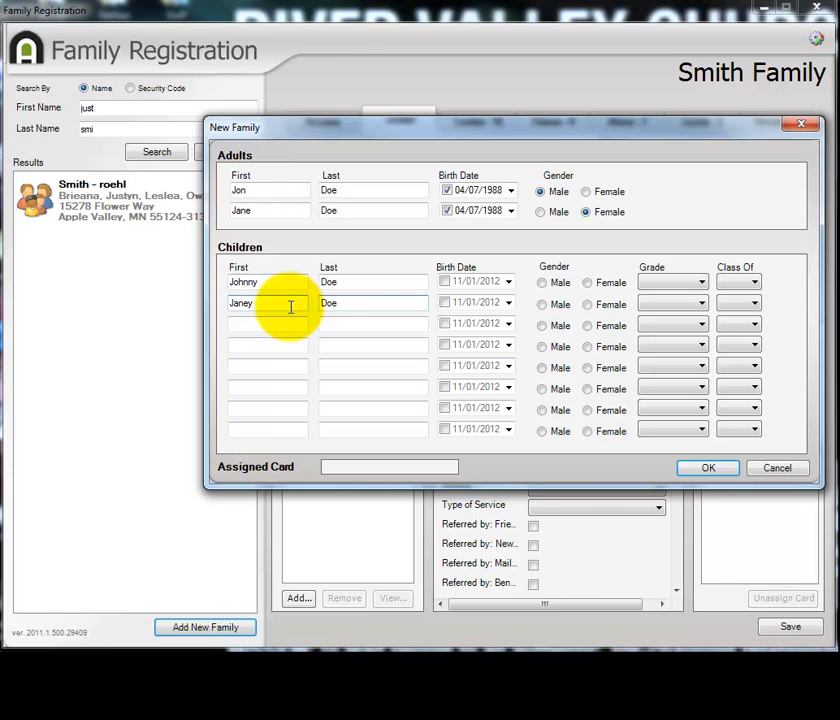
# Enable the birth dates of both children and set the first child's gender to Male and the second's to Female.
pyautogui.click(446, 283)
pyautogui.click(445, 304)
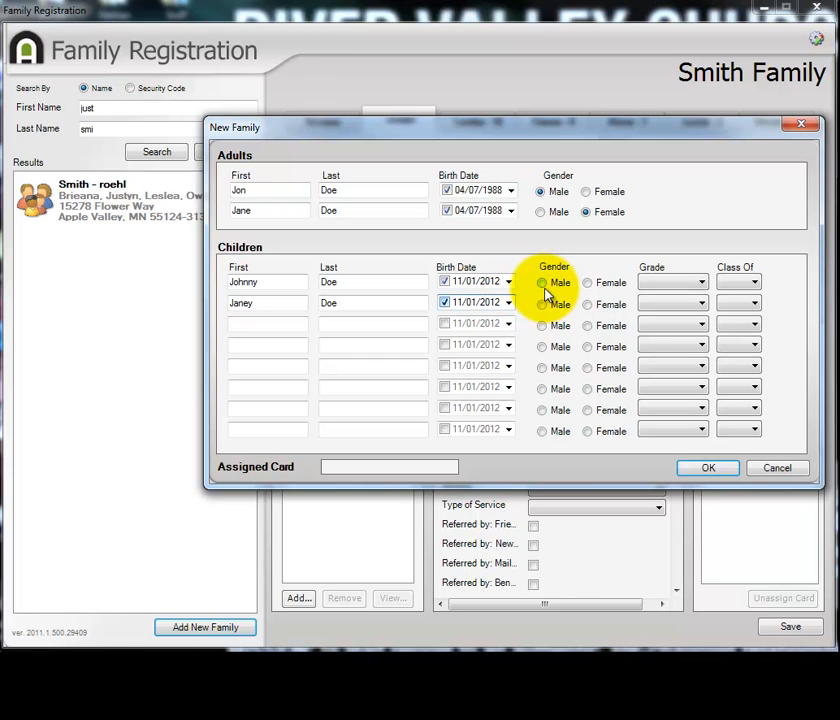
pyautogui.click(544, 285)
pyautogui.click(609, 305)
# Adjust the month of the first child's birth date and enter the second child's birth year.
pyautogui.click(457, 283)
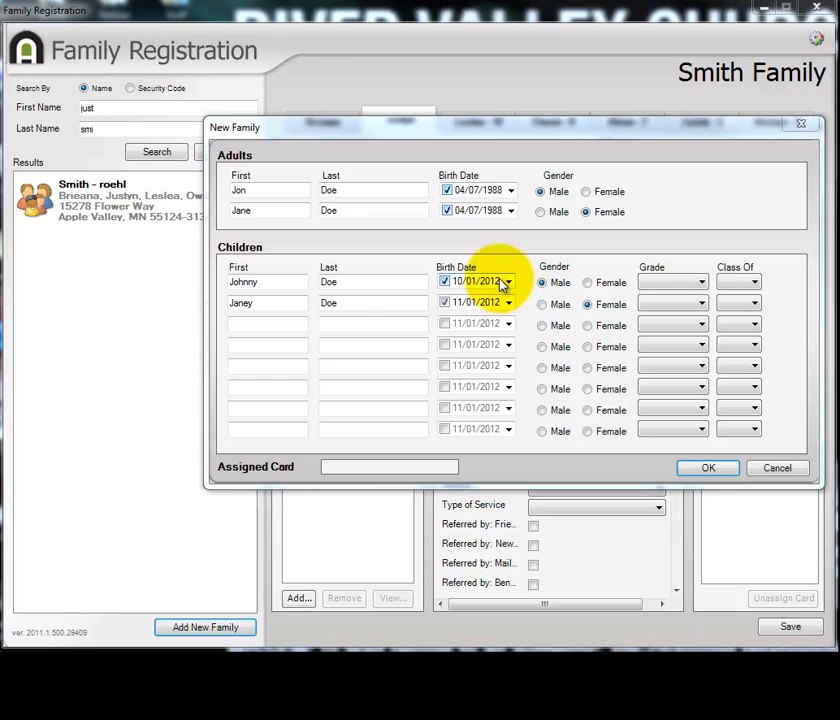
pyautogui.click(457, 308)
pyautogui.click(456, 303)
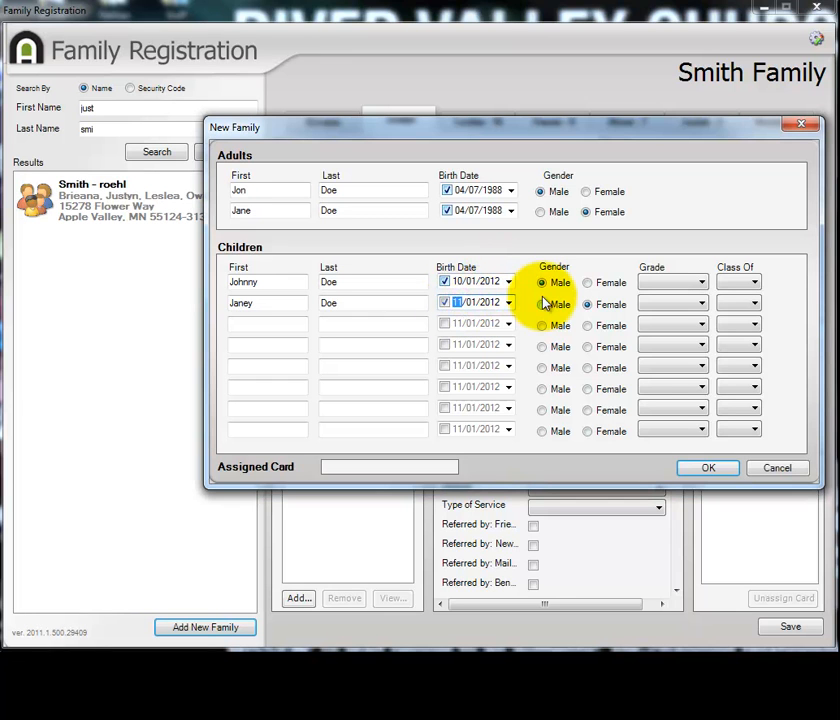
pyautogui.click(489, 306)
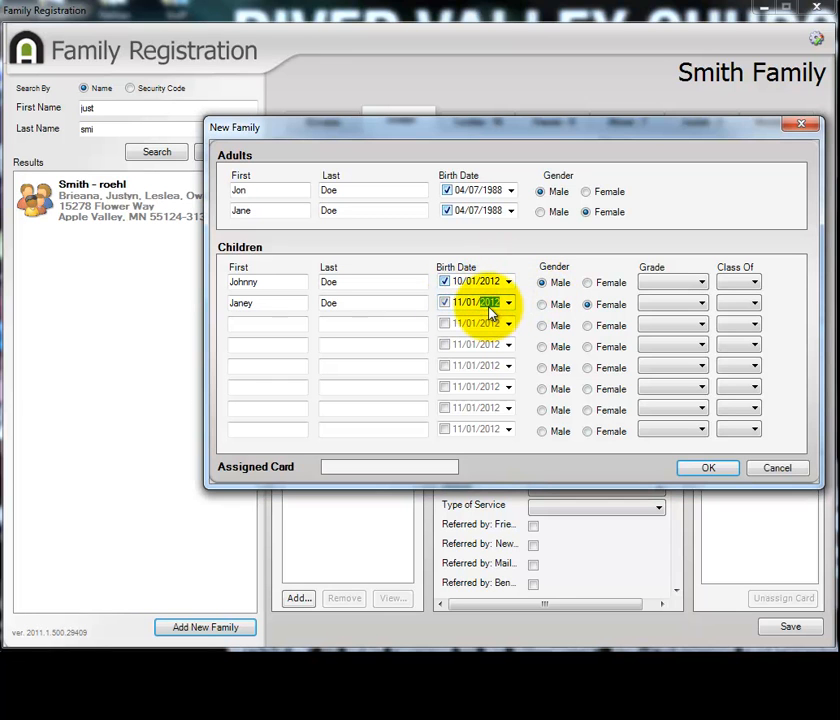
pyautogui.write('1994')
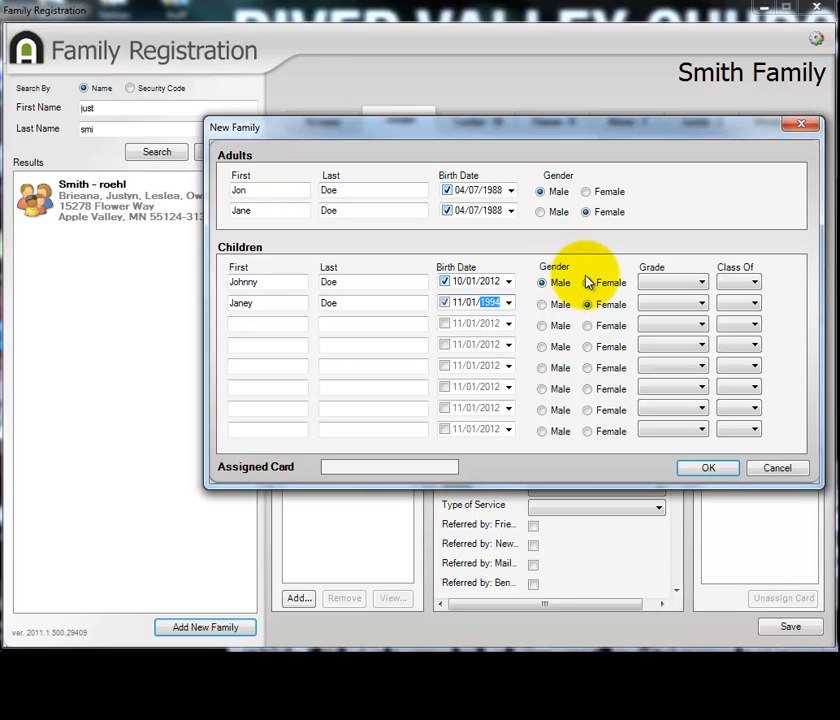
# Set the second child's grade to 11th and create the new family.
pyautogui.click(662, 306)
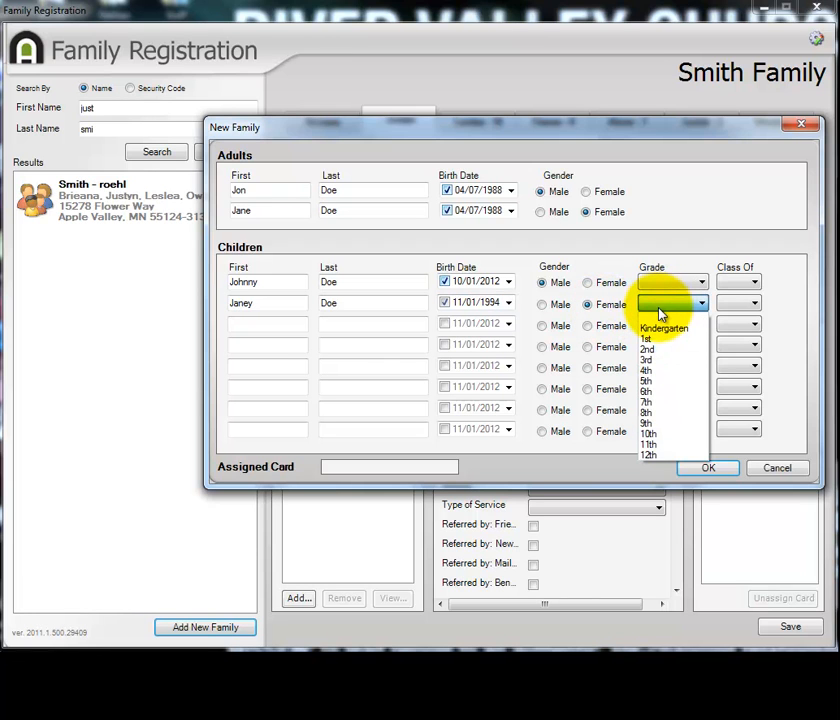
pyautogui.click(698, 445)
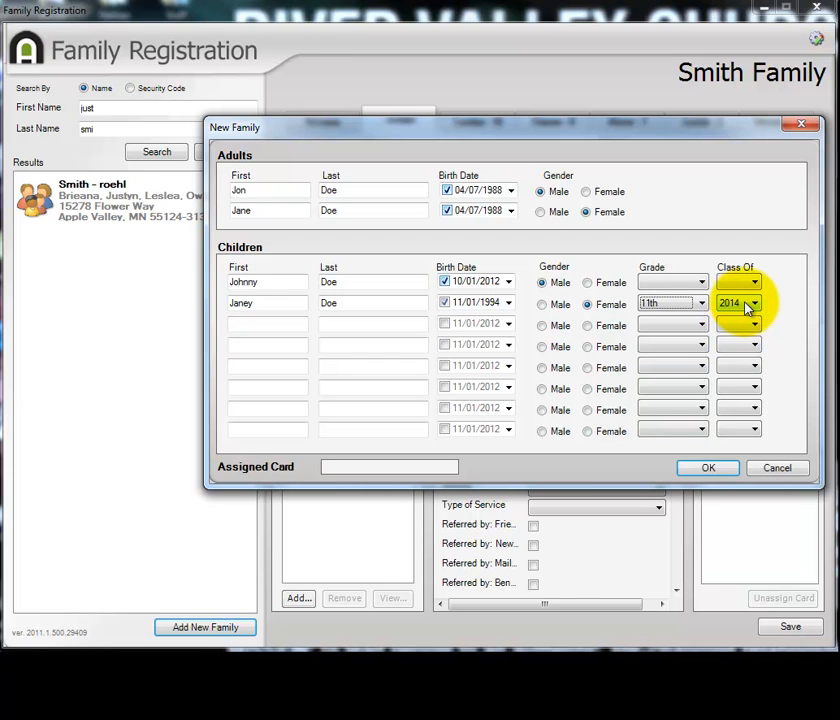
pyautogui.click(733, 467)
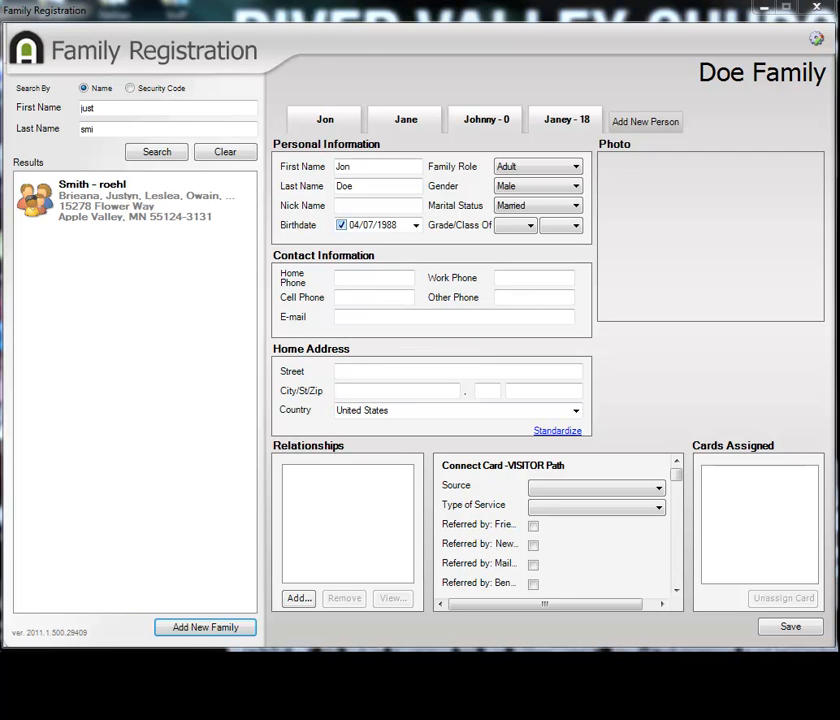
# Enter a home phone number without area code in the first adult's contact information.
pyautogui.click(391, 280)
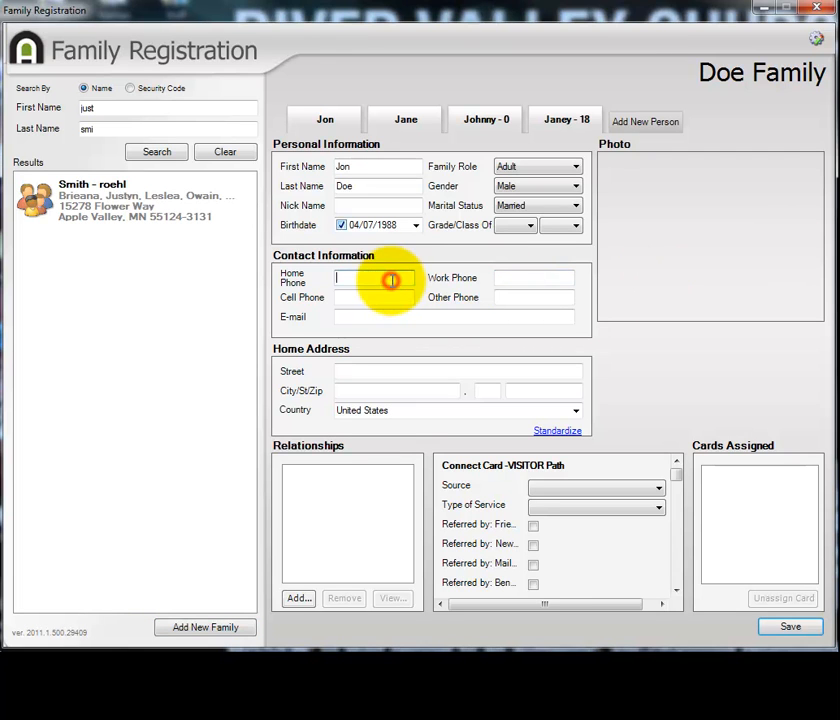
pyautogui.click(413, 278)
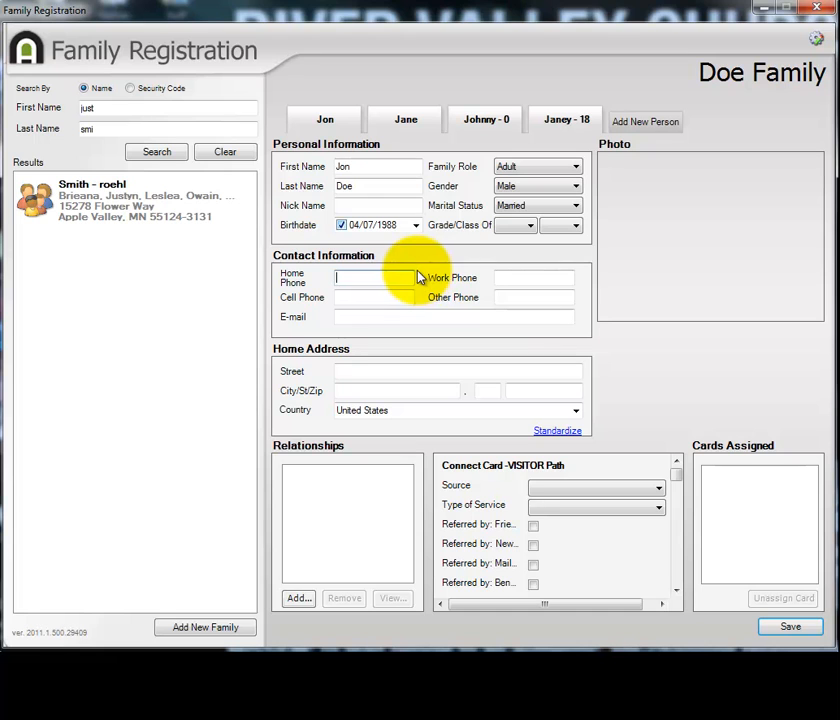
pyautogui.write('555')
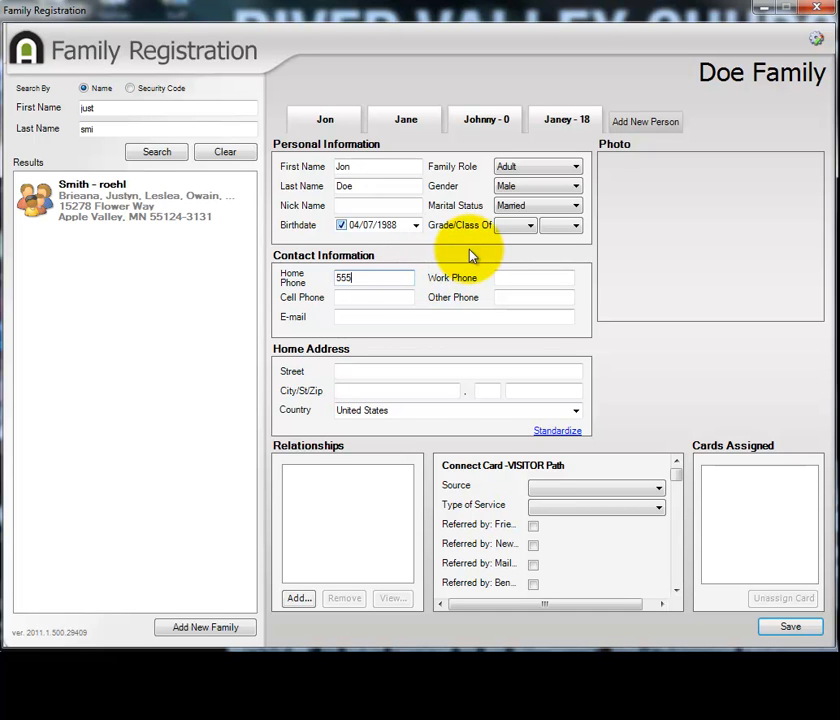
pyautogui.write('-1234')
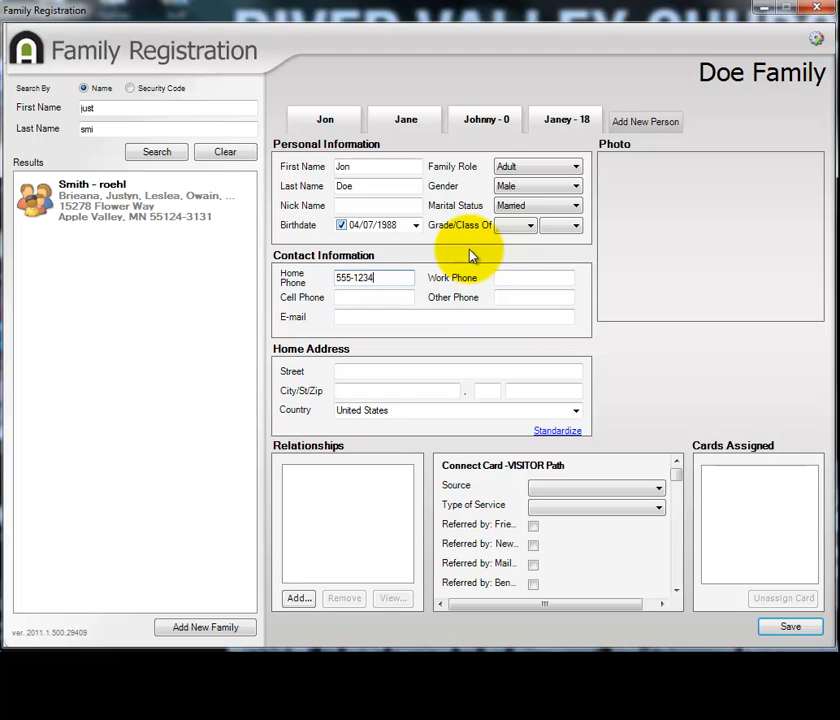
pyautogui.click(411, 370)
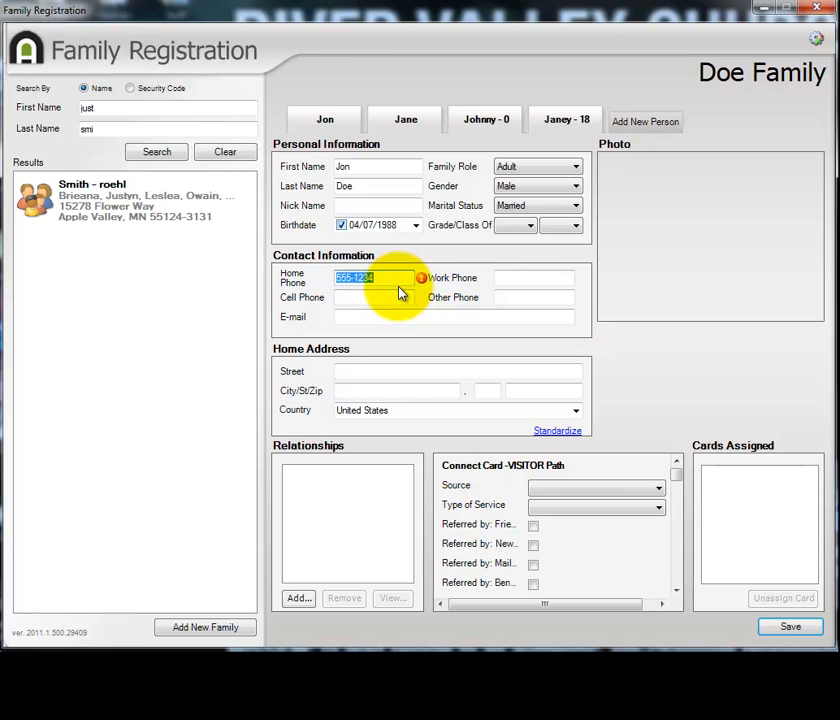
# Add the area code in front of the first adult's home phone number.
pyautogui.click(342, 281)
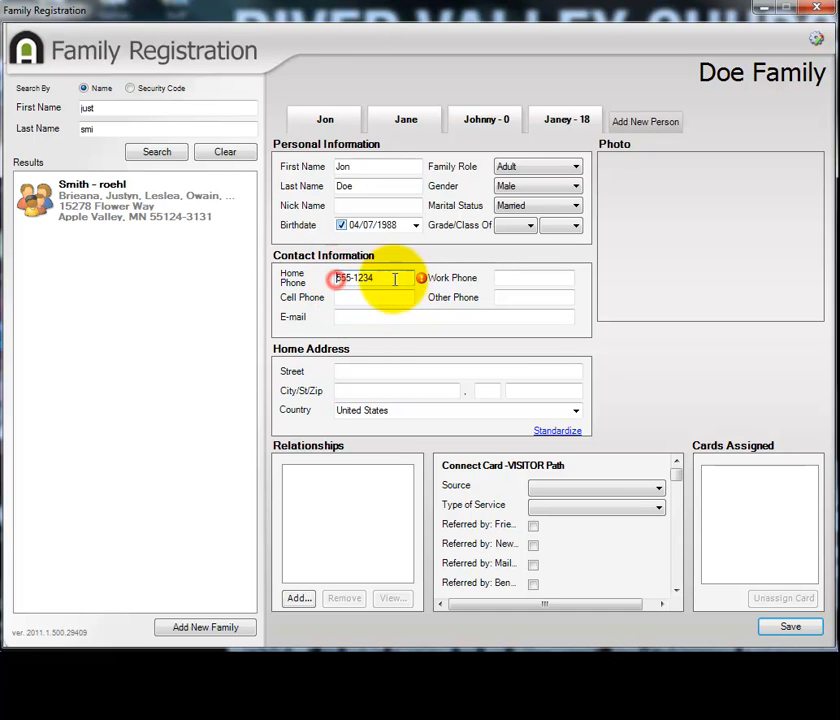
pyautogui.write('612')
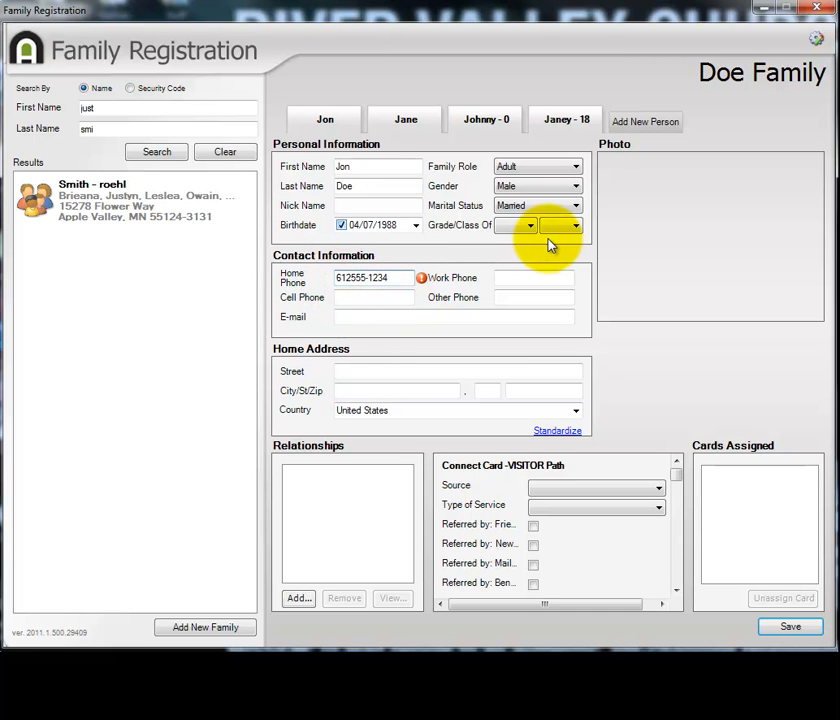
pyautogui.write('-')
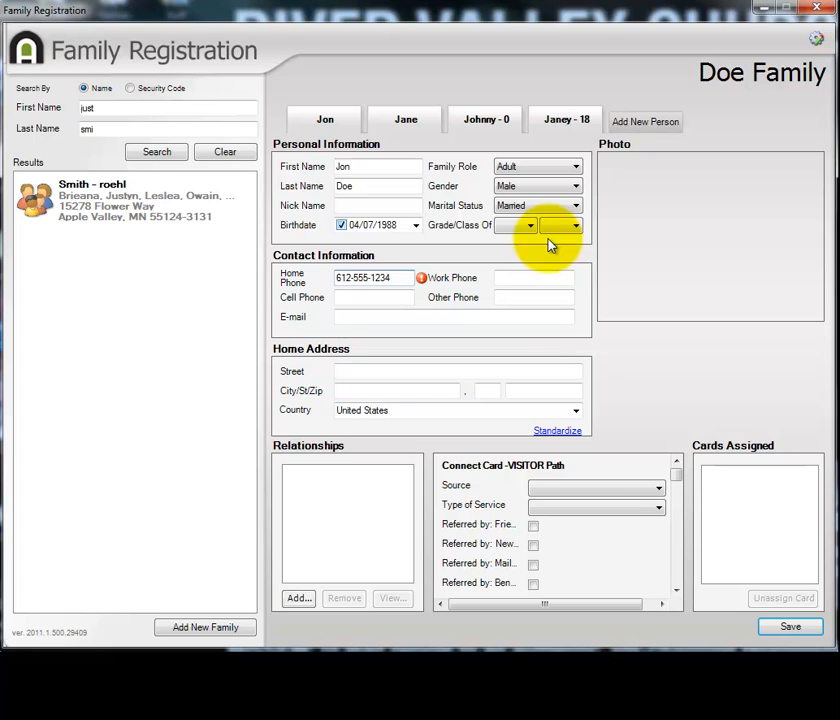
pyautogui.click(388, 300)
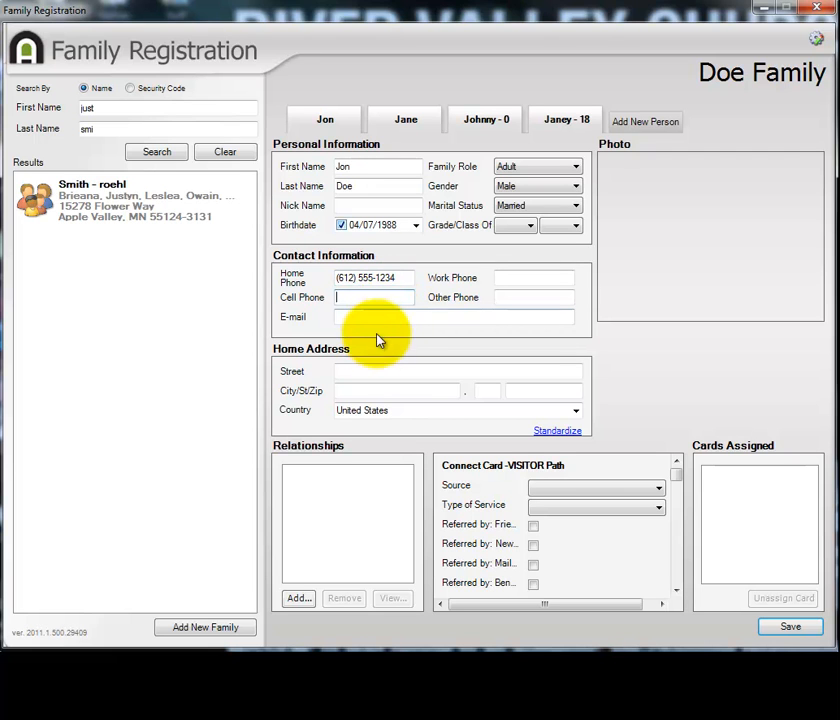
# Fill in the first adult's e-mail address and the street line of the home address.
pyautogui.click(379, 316)
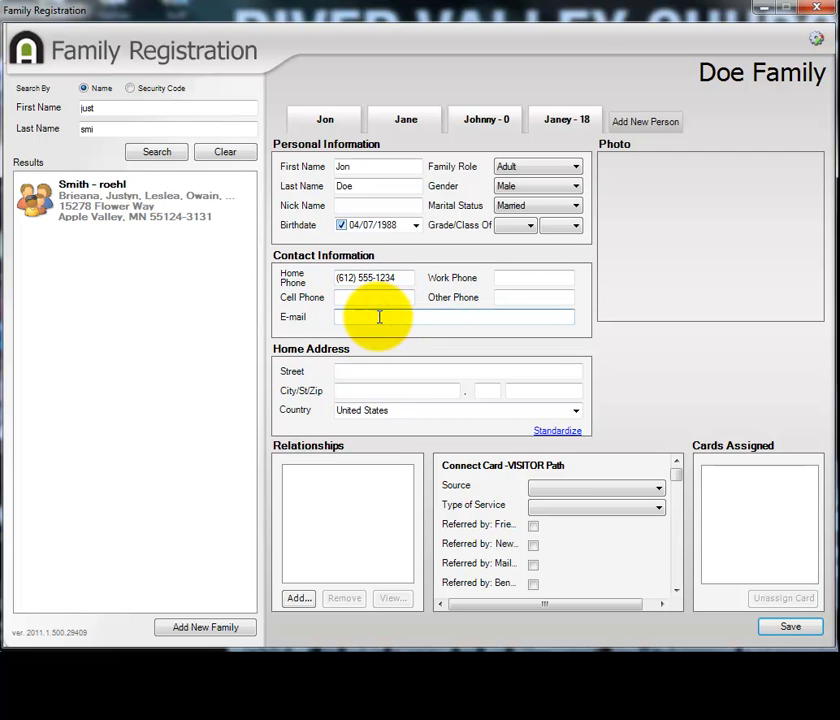
pyautogui.click(376, 369)
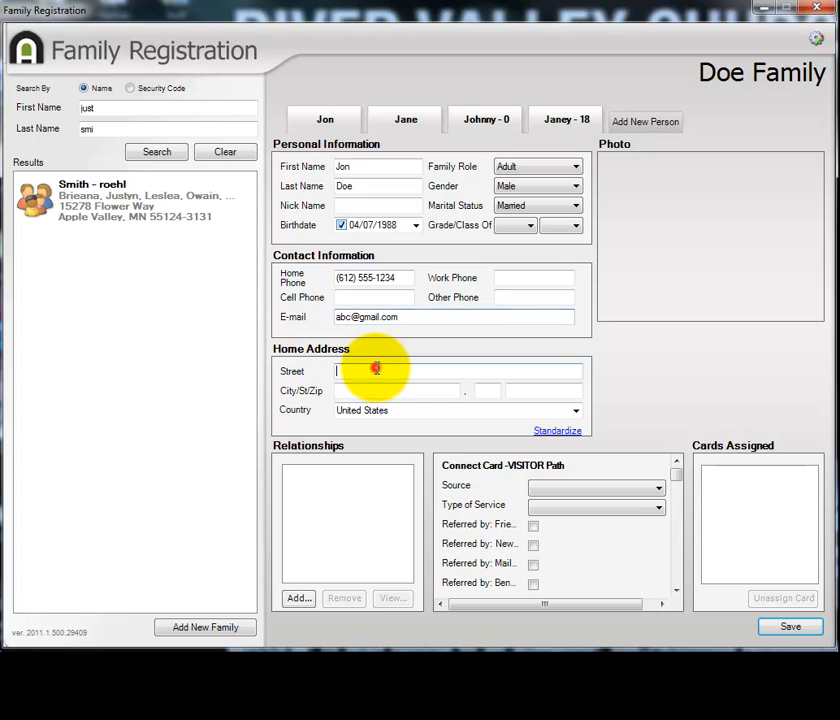
pyautogui.write('123 Abc Street')
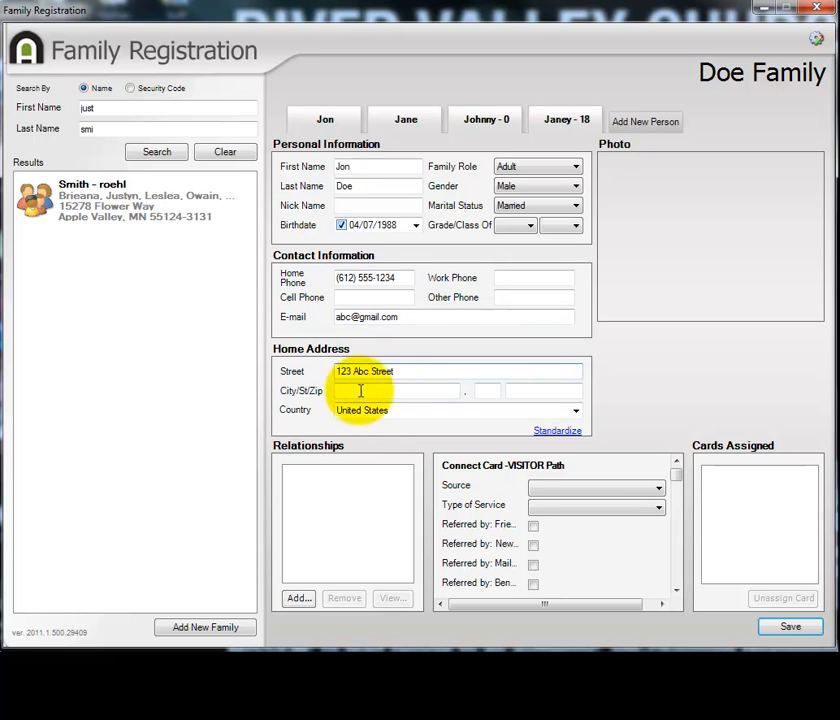
# Complete the first adult's home address with the city, state and ZIP code.
pyautogui.click(376, 390)
pyautogui.write('Apple Valley')
pyautogui.press('Tab')
pyautogui.write('MN')
pyautogui.press('Tab')
pyautogui.write('5540')
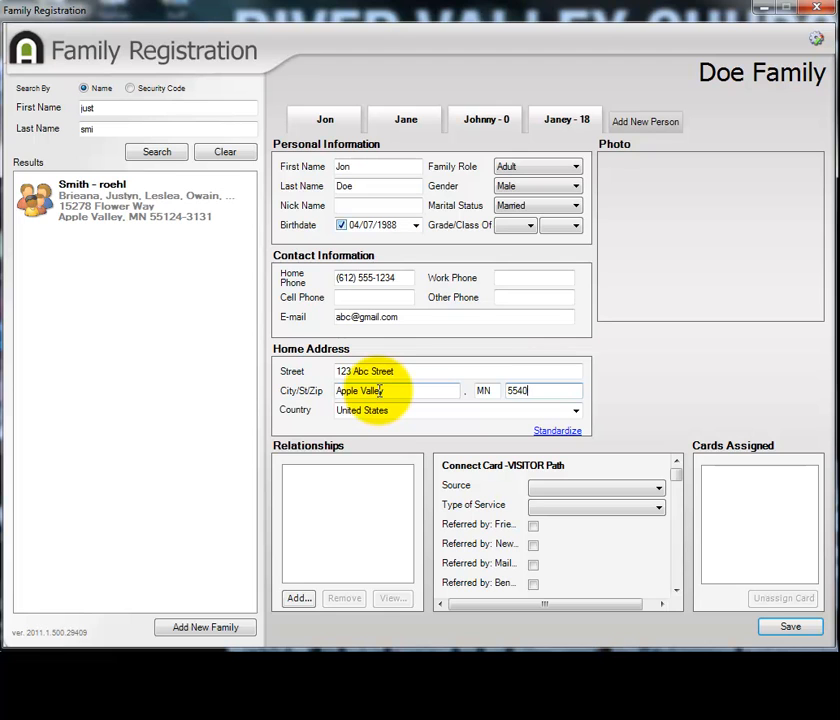
pyautogui.write('4')
pyautogui.press('Tab')
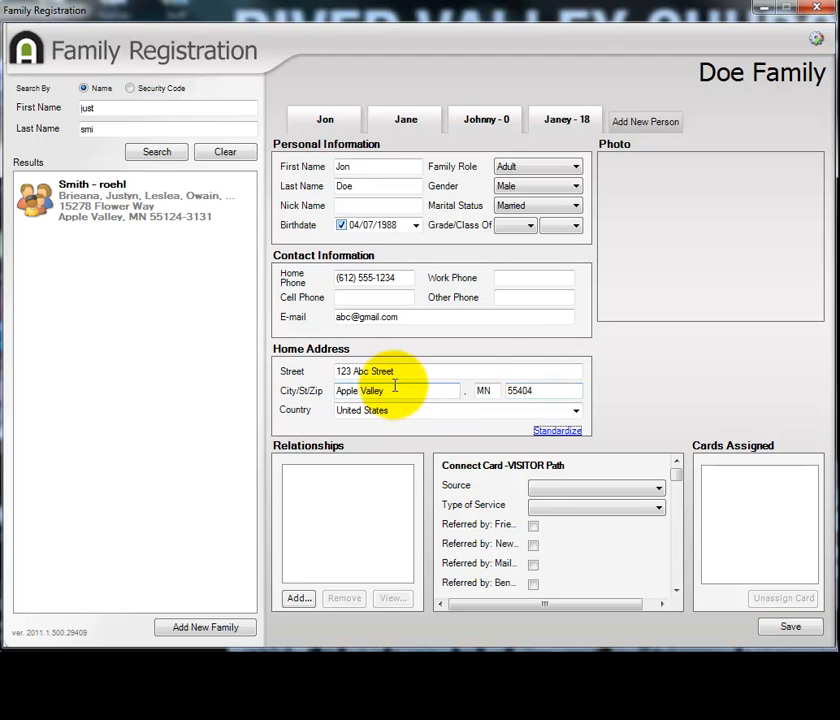
# Go through the family members' records to check the contact and address details in each one.
pyautogui.click(497, 119)
pyautogui.click(405, 119)
pyautogui.click(292, 112)
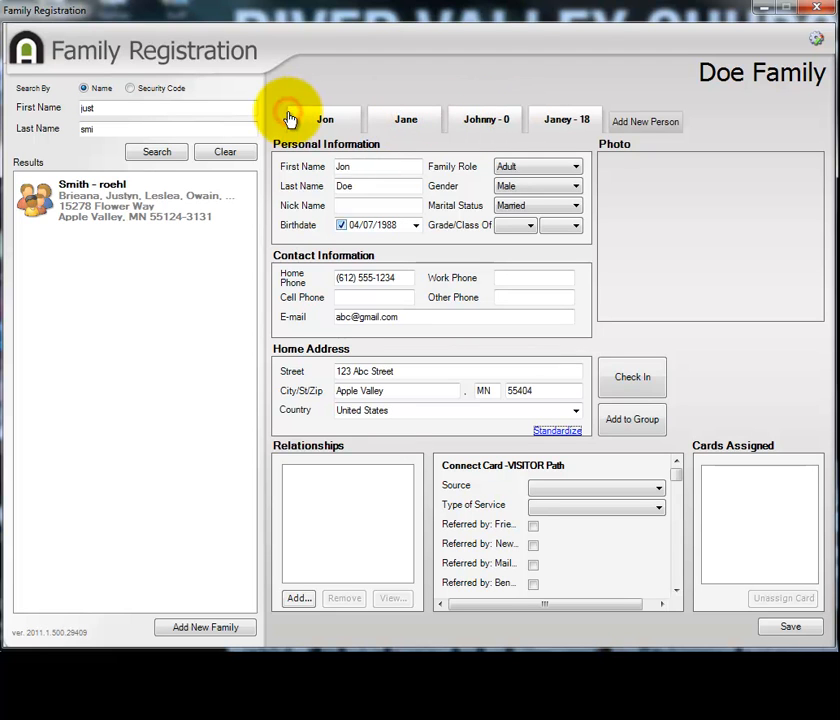
pyautogui.click(414, 124)
pyautogui.click(508, 122)
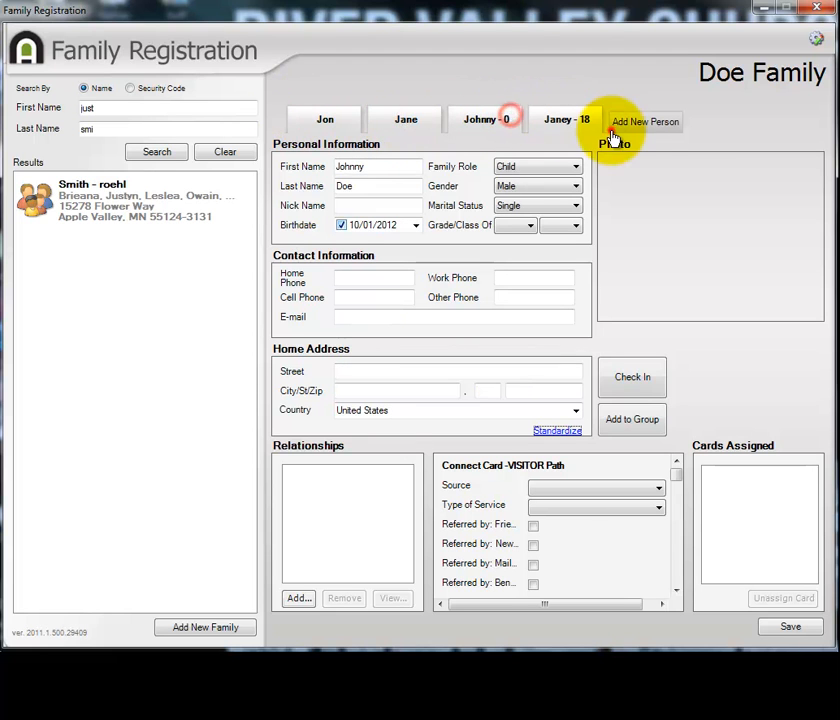
pyautogui.click(614, 130)
pyautogui.click(560, 128)
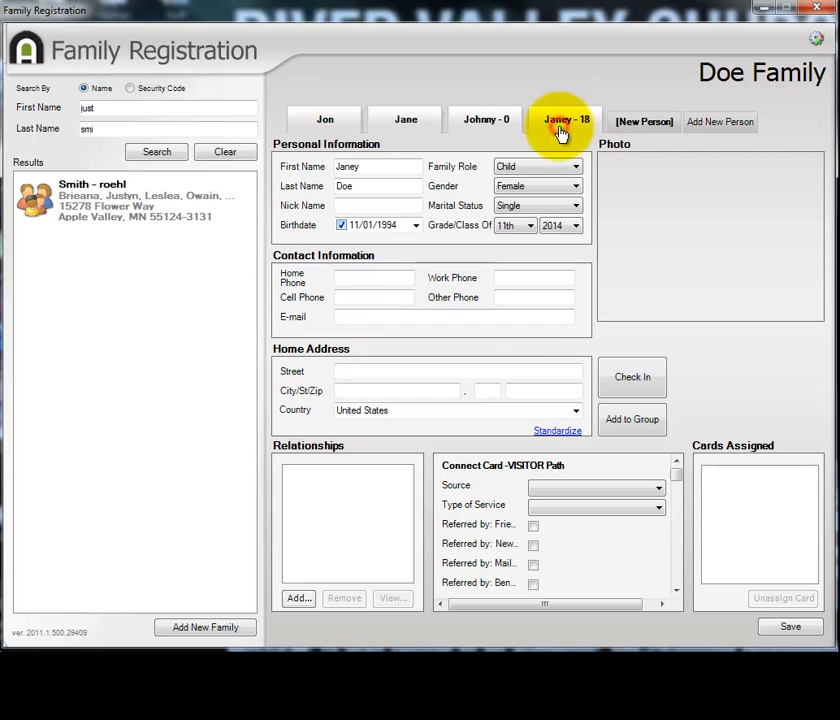
pyautogui.click(478, 119)
pyautogui.click(297, 117)
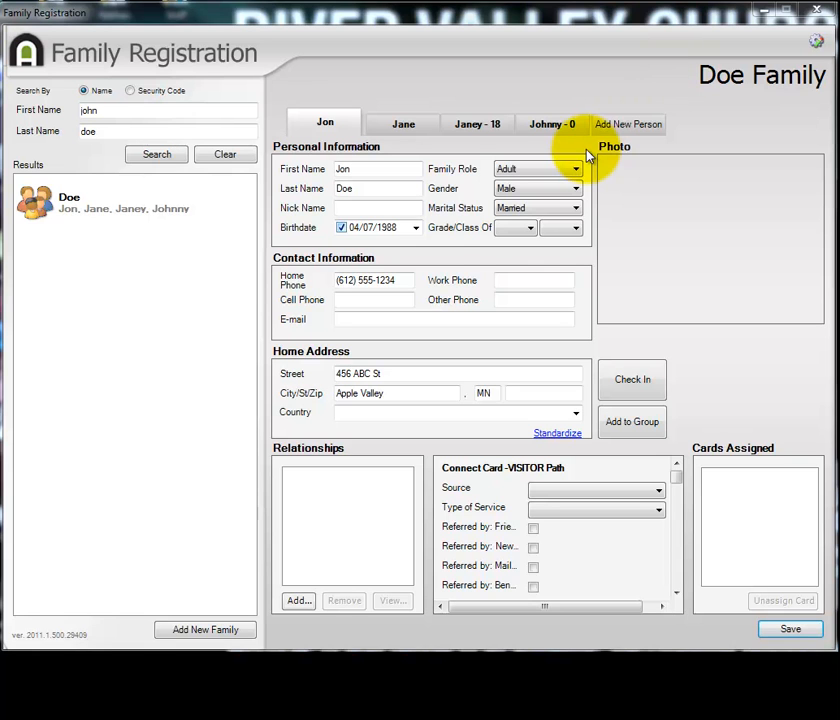
# Enter the first adult's cell phone number and save the family.
pyautogui.click(387, 298)
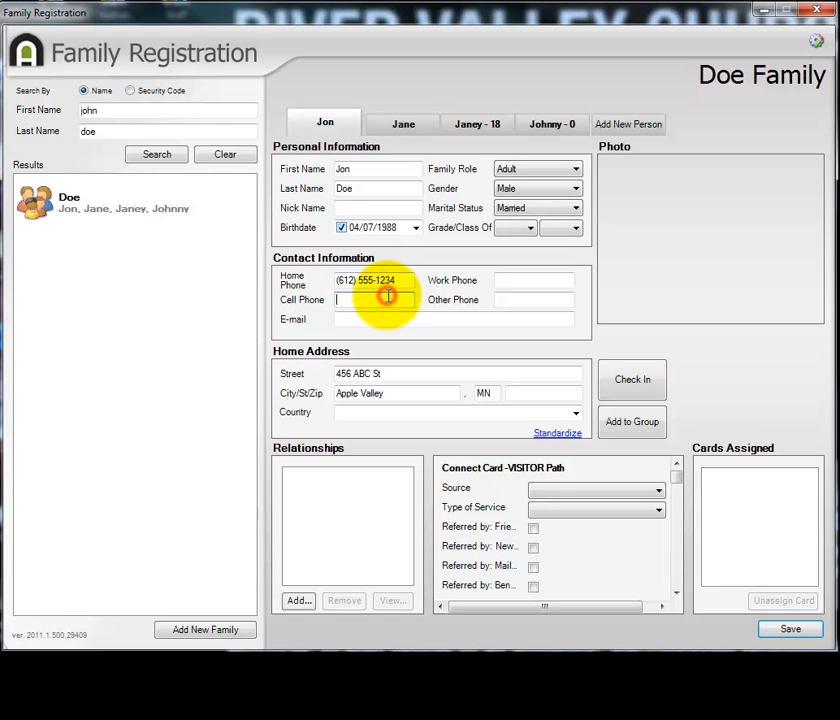
pyautogui.write('847-555-1234')
pyautogui.click(791, 629)
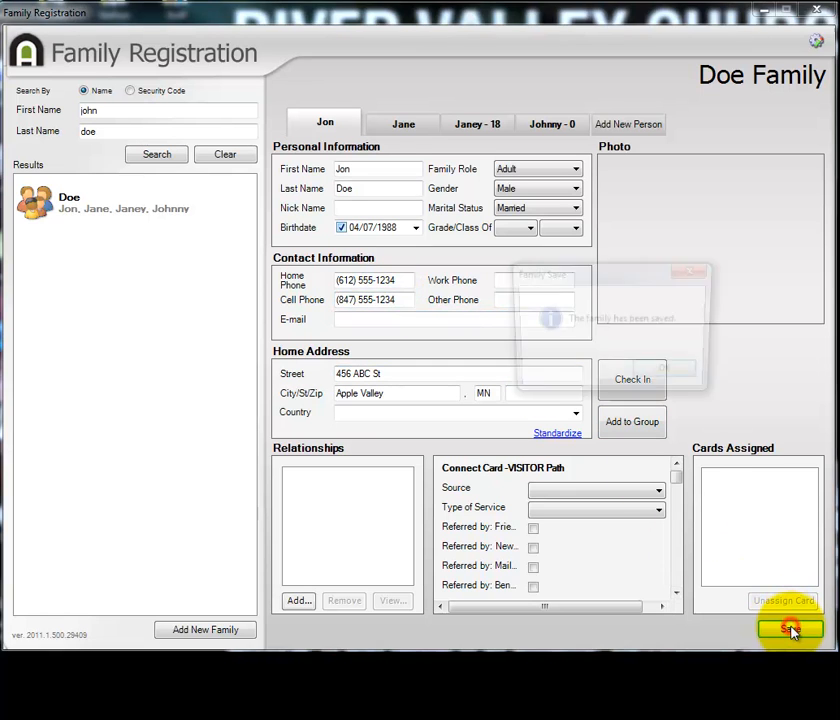
pyautogui.click(667, 373)
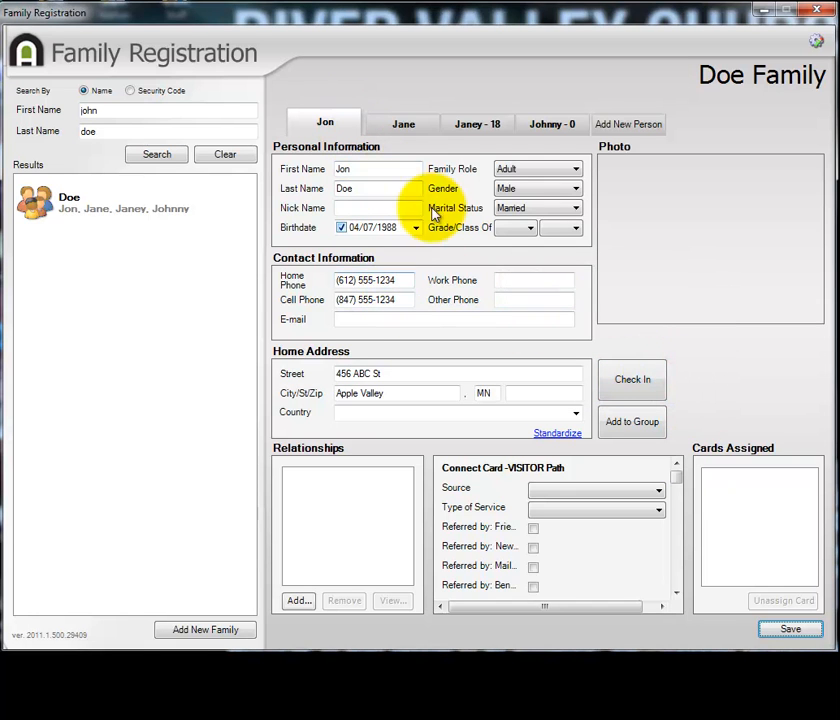
# Compare the phone details in the youngest child's record with those in the first adult's record.
pyautogui.click(548, 133)
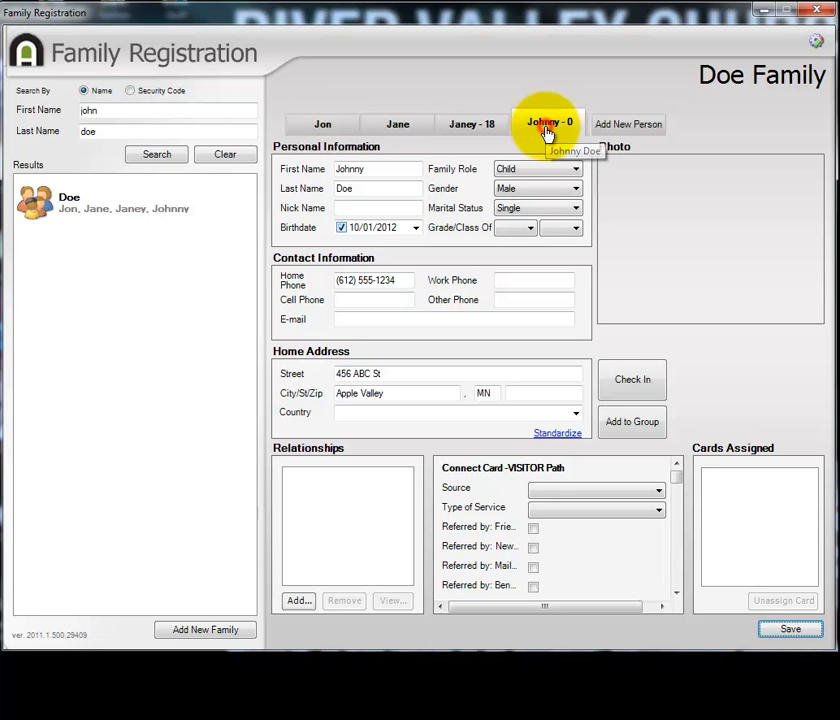
pyautogui.click(343, 135)
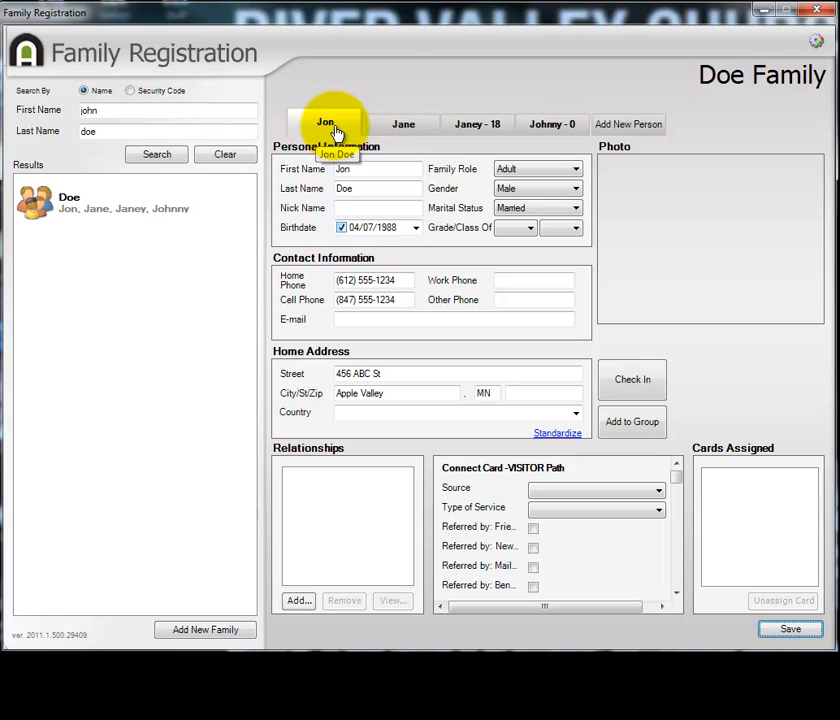
pyautogui.click(550, 133)
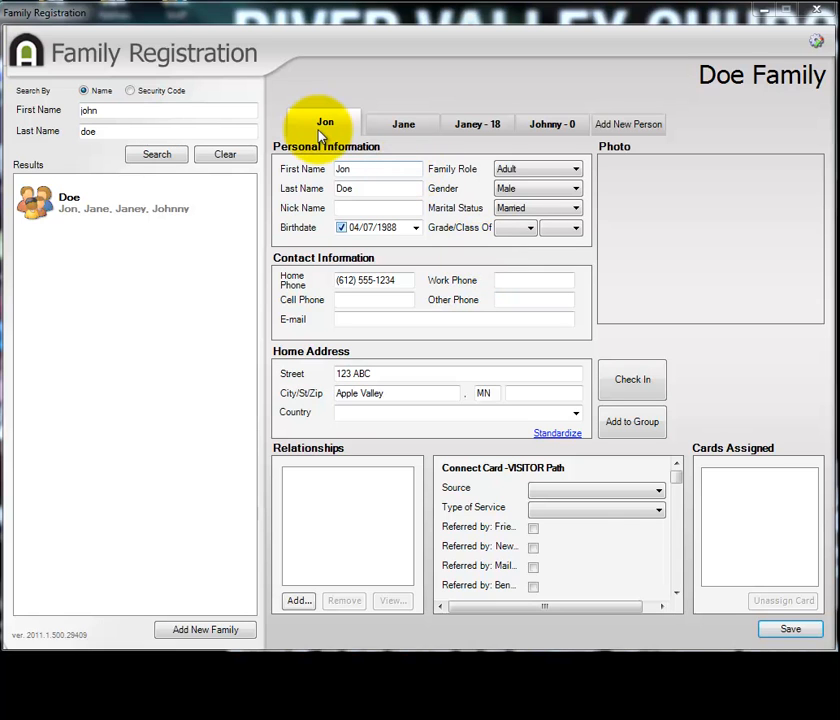
# Replace the street line of the first adult's home address with the new street address and save the family.
pyautogui.click(409, 373)
pyautogui.press('BackSpace')
pyautogui.press('BackSpace')
pyautogui.press('BackSpace')
pyautogui.press('BackSpace')
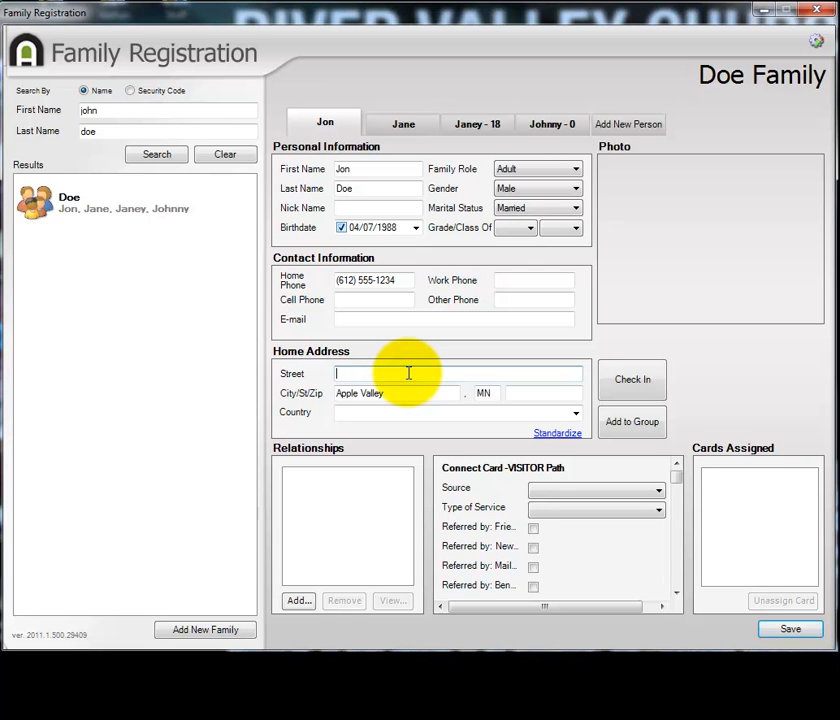
pyautogui.write('456 ABC St')
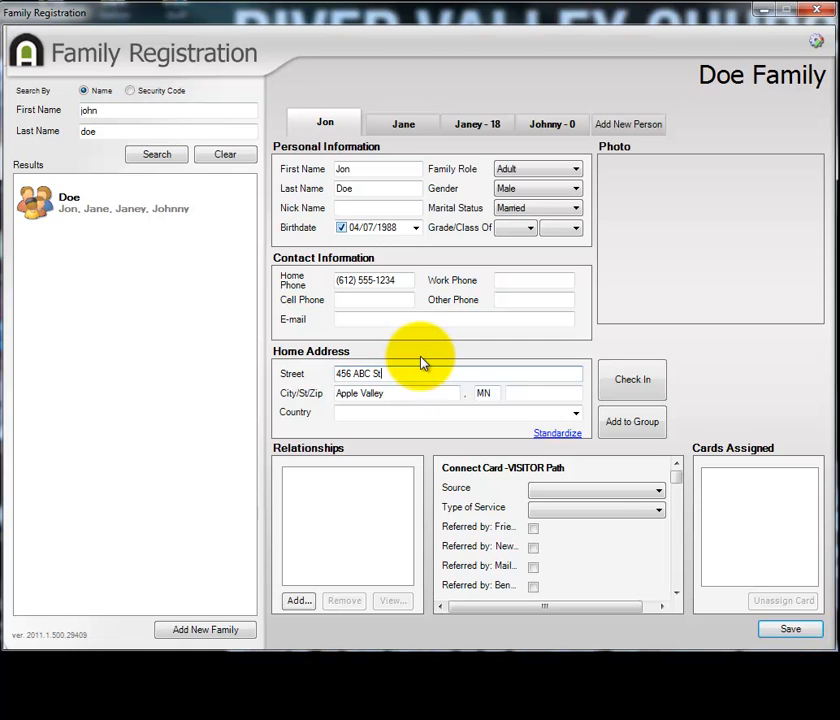
pyautogui.click(776, 631)
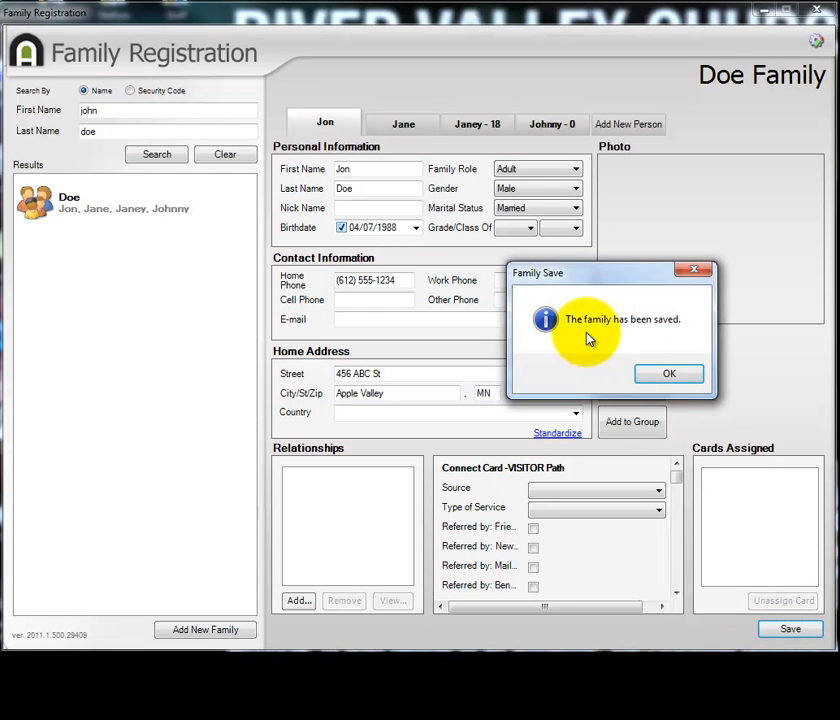
pyautogui.click(670, 373)
# Check the home address in the spouse's and both children's records, then return to the first adult.
pyautogui.click(399, 126)
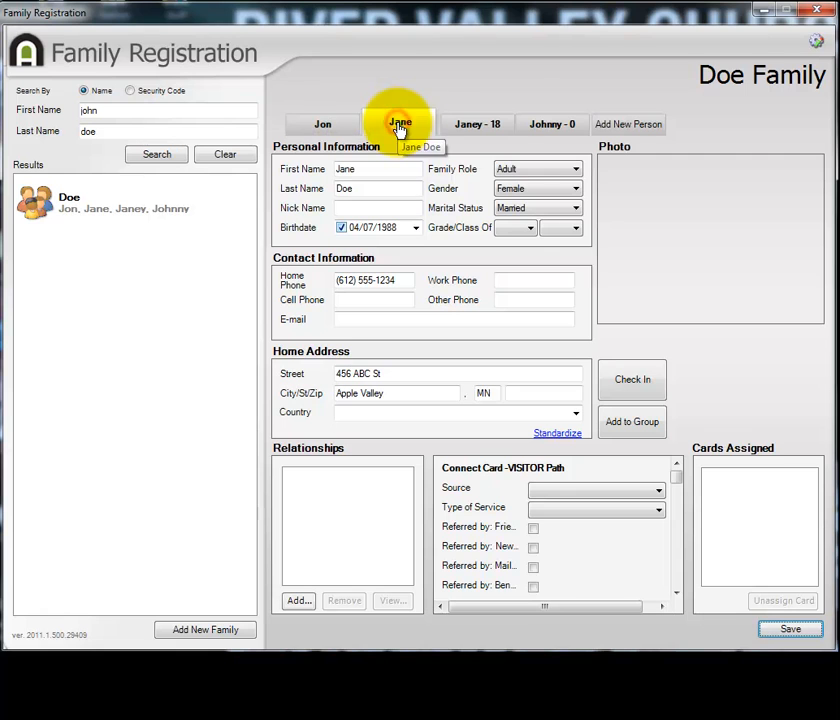
pyautogui.click(463, 127)
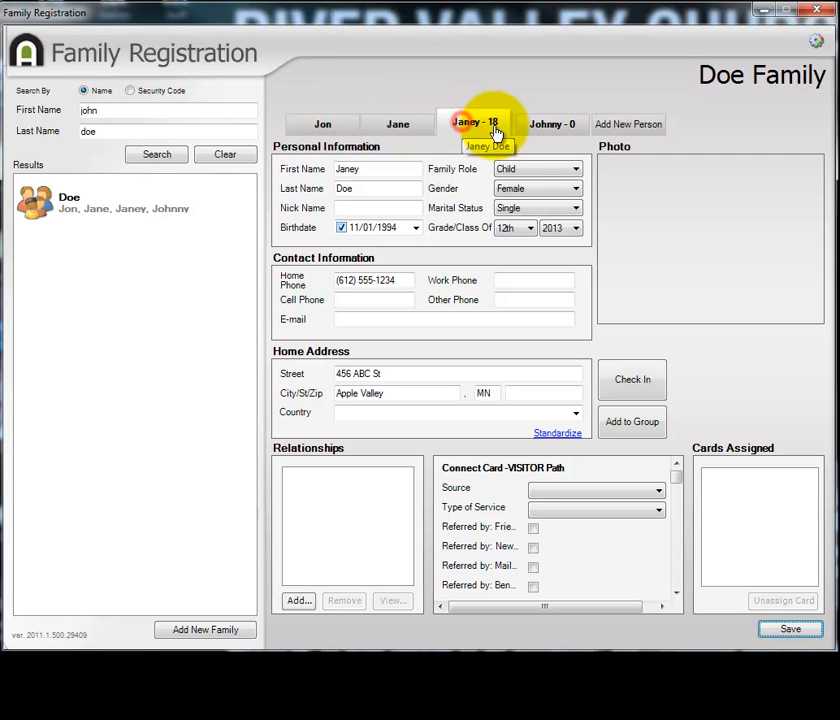
pyautogui.click(551, 133)
pyautogui.click(318, 125)
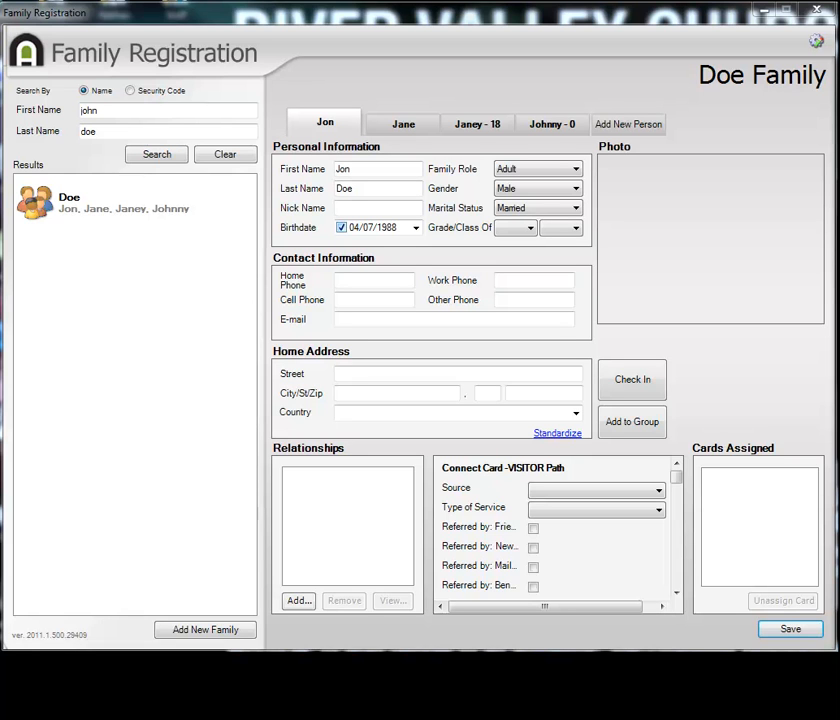
# Start adding the youngest child to a check-in group, choosing the Children cluster under Edina and the Infants - 0-12 mos group.
pyautogui.click(548, 125)
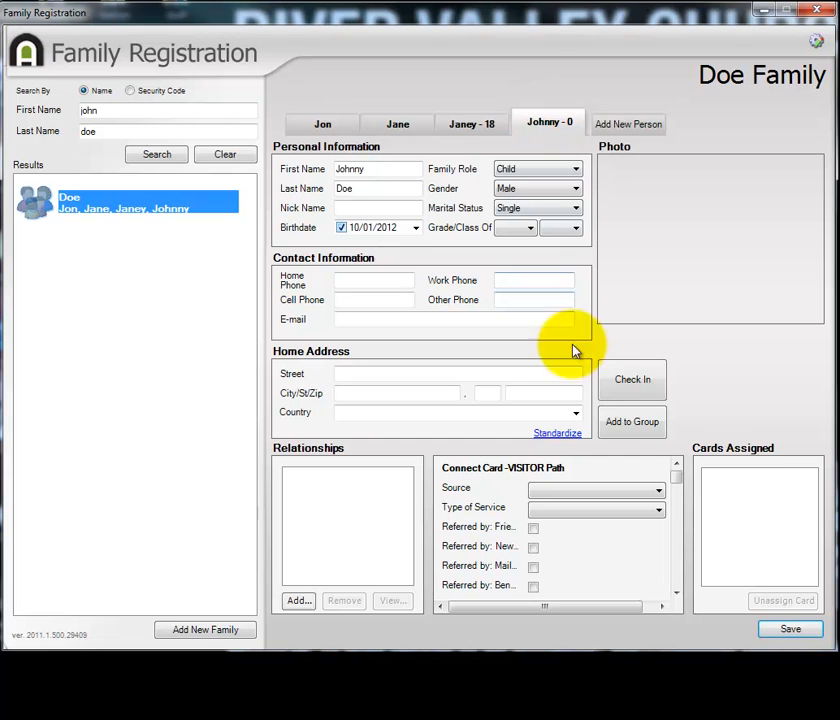
pyautogui.click(631, 425)
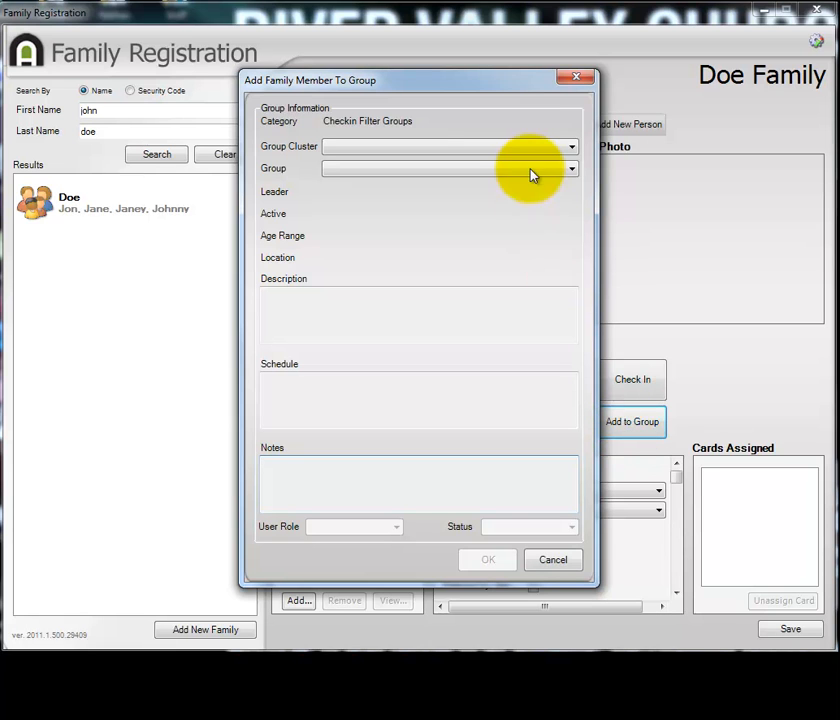
pyautogui.click(476, 150)
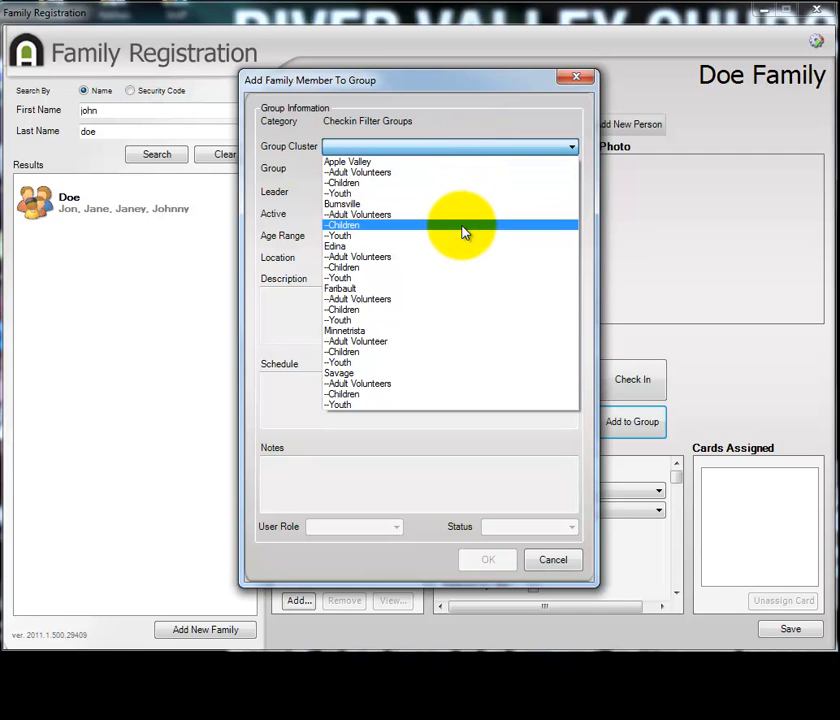
pyautogui.click(367, 268)
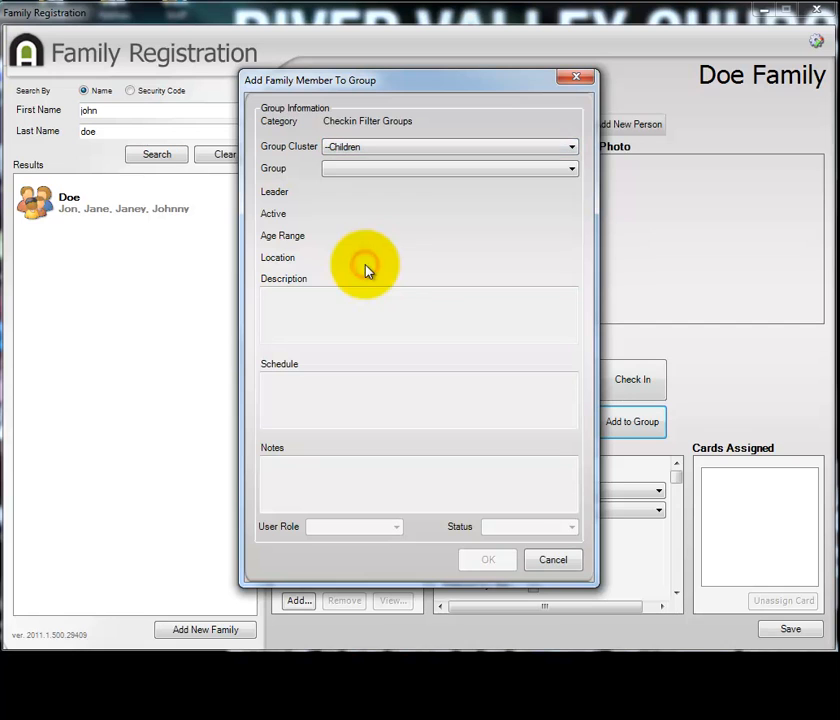
pyautogui.click(569, 172)
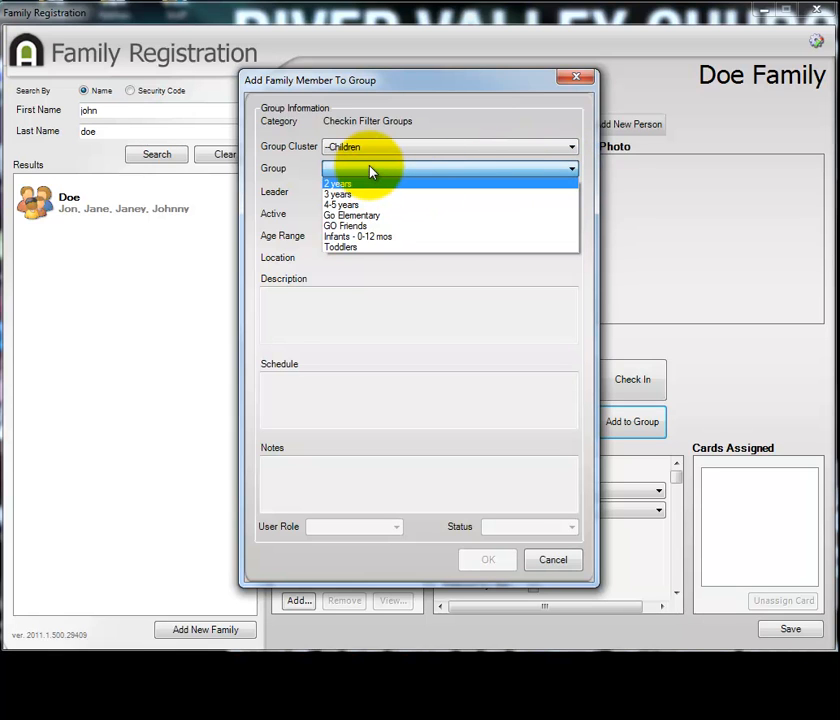
pyautogui.click(413, 238)
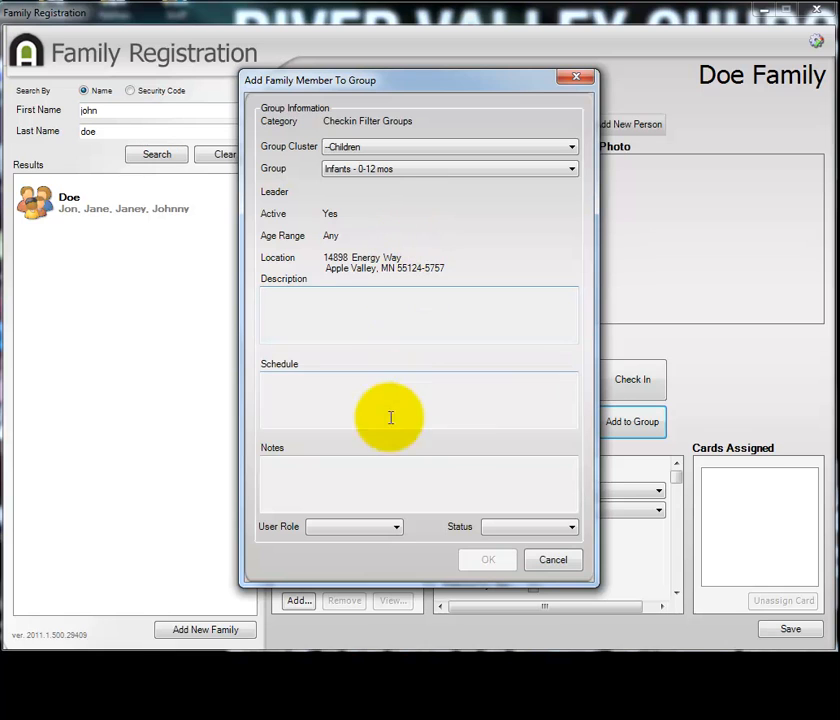
# Set the child's user role to Member and status to Active, and confirm the addition to the group.
pyautogui.click(395, 527)
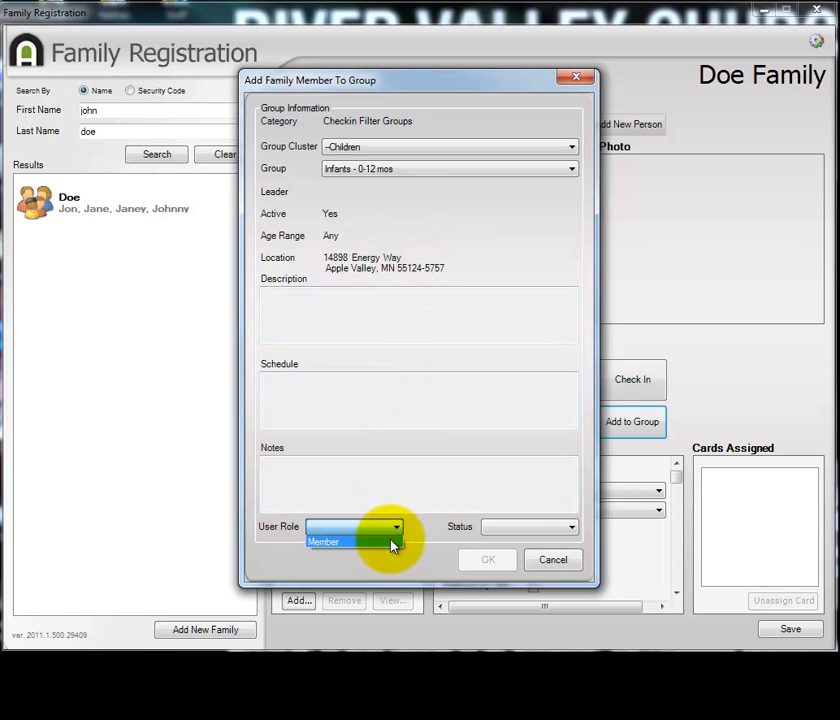
pyautogui.click(391, 542)
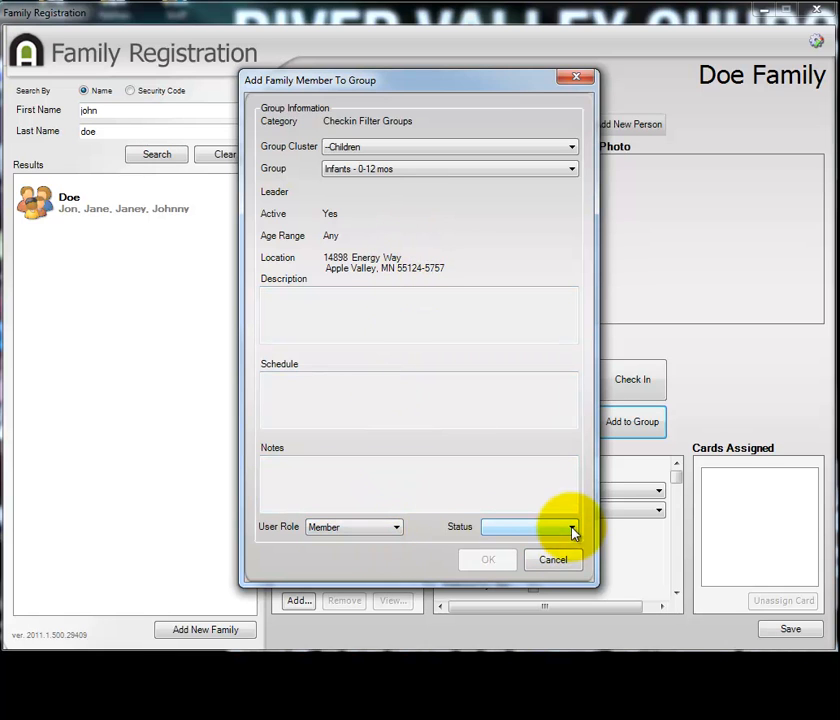
pyautogui.click(572, 528)
pyautogui.click(552, 543)
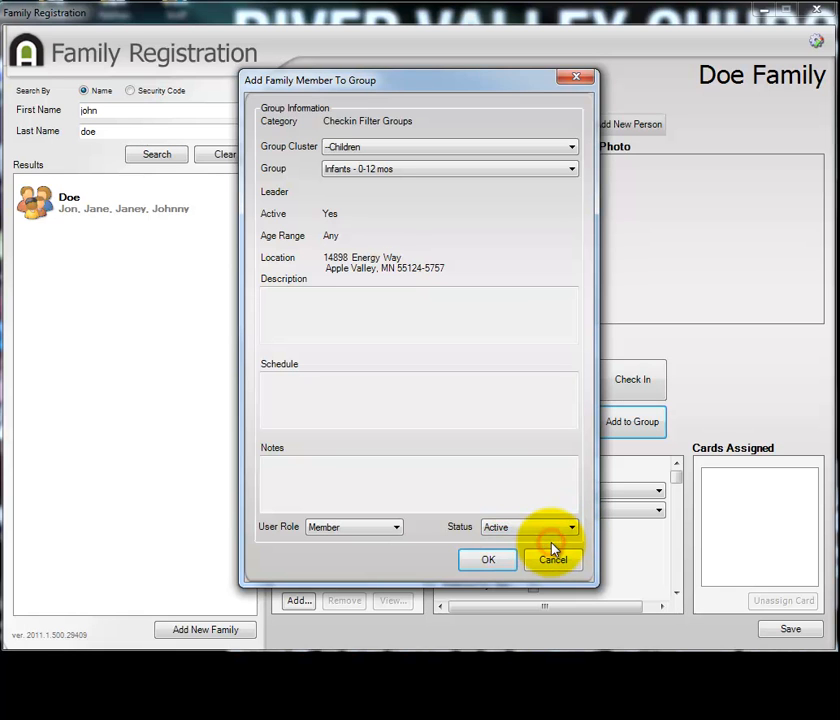
pyautogui.click(488, 562)
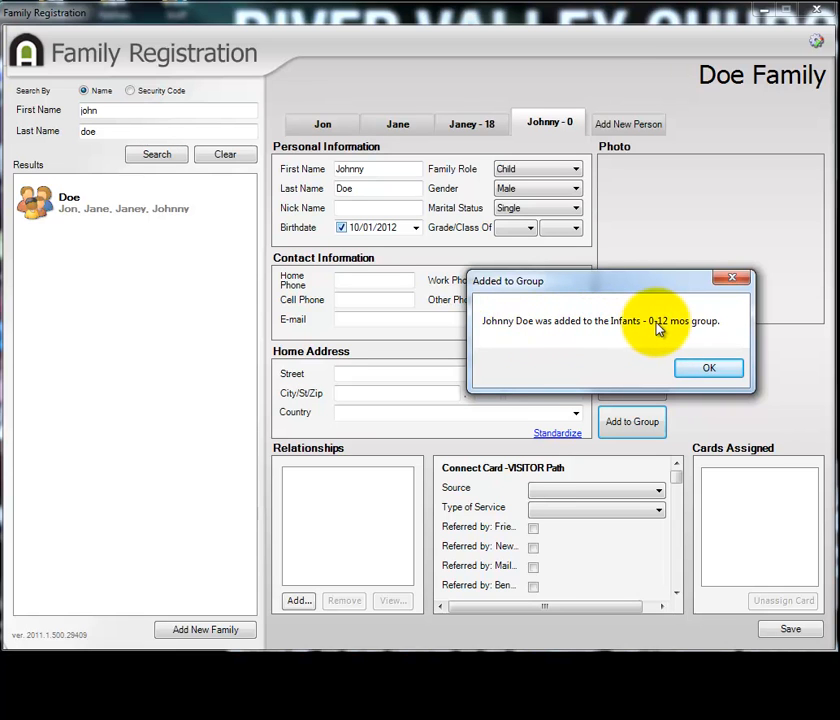
pyautogui.click(735, 371)
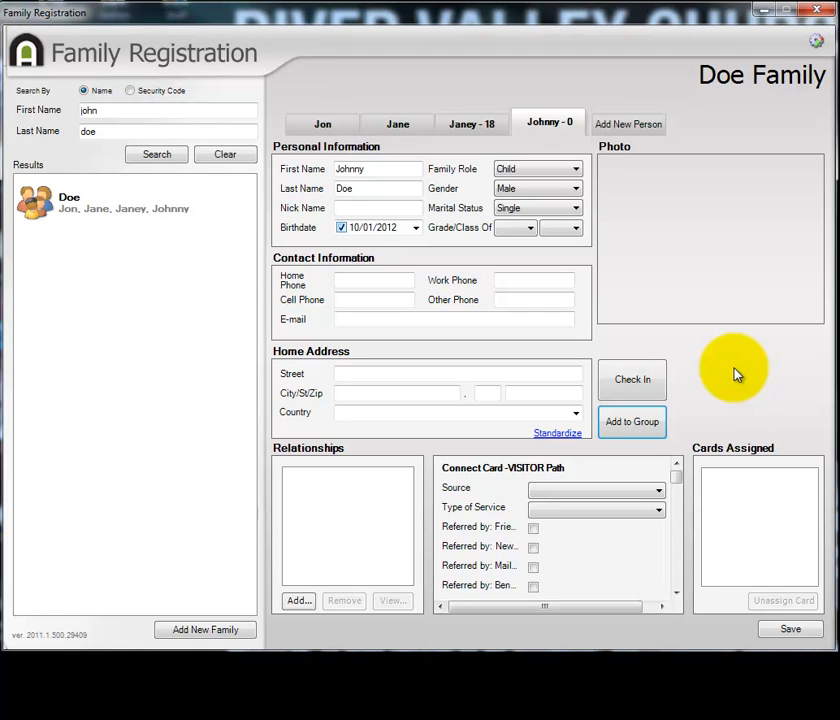